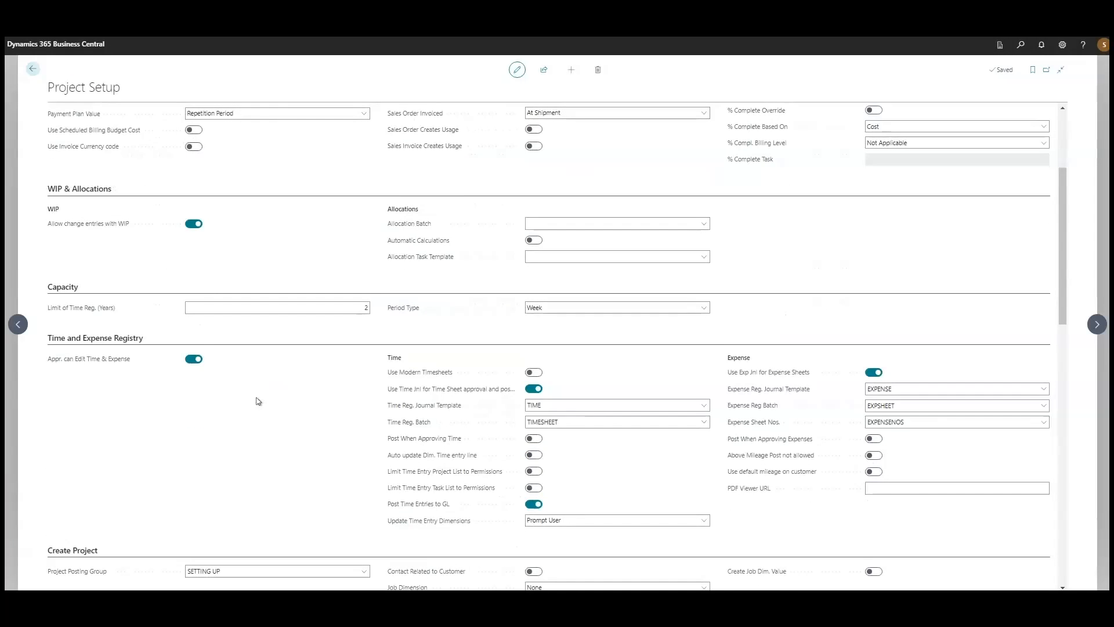
{"action": "scroll", "coordinate": [258, 401], "scroll_direction": "down", "scroll_amount": 3}
Review the WIP accounts of the SETTING UP project posting group from the Create Project section of the setup
{"action": "left_click", "coordinate": [257, 397]}
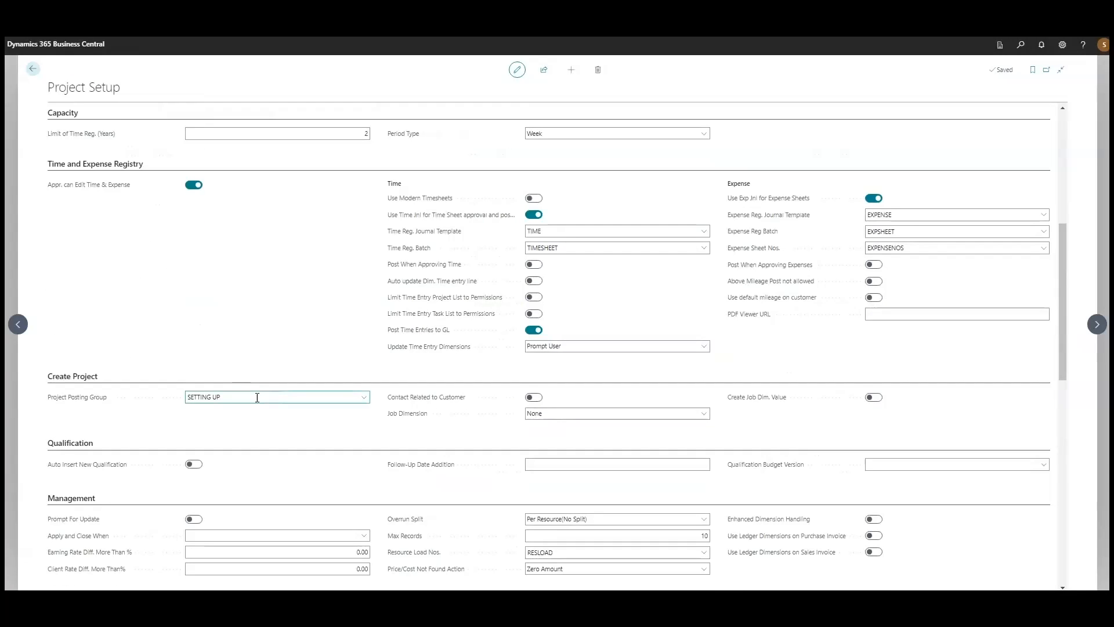
{"action": "left_click", "coordinate": [364, 400]}
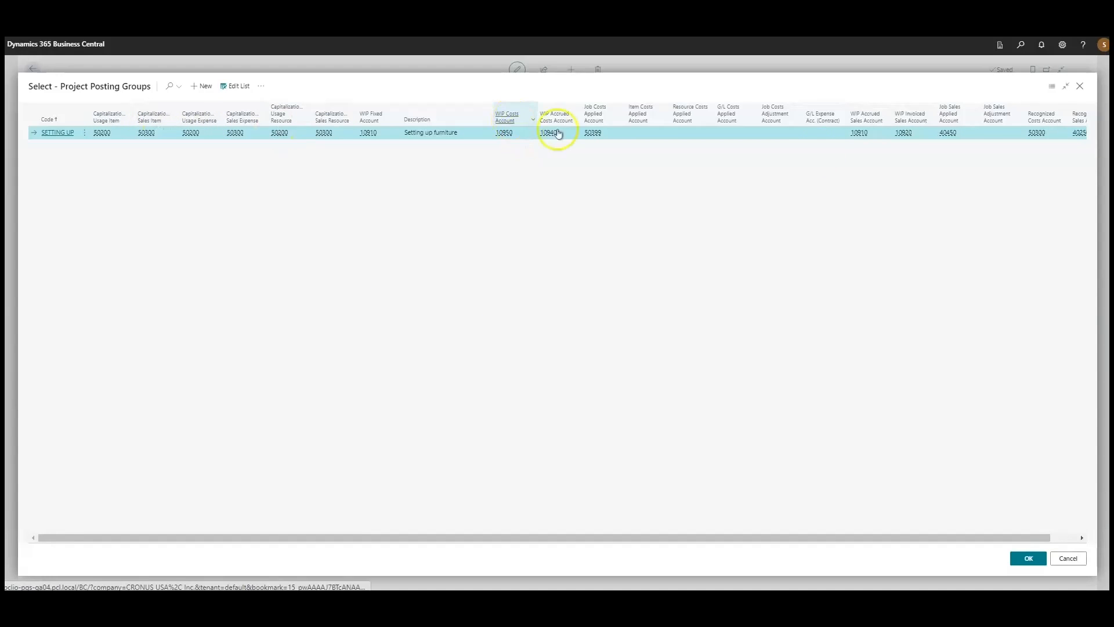
{"action": "left_click", "coordinate": [1028, 557]}
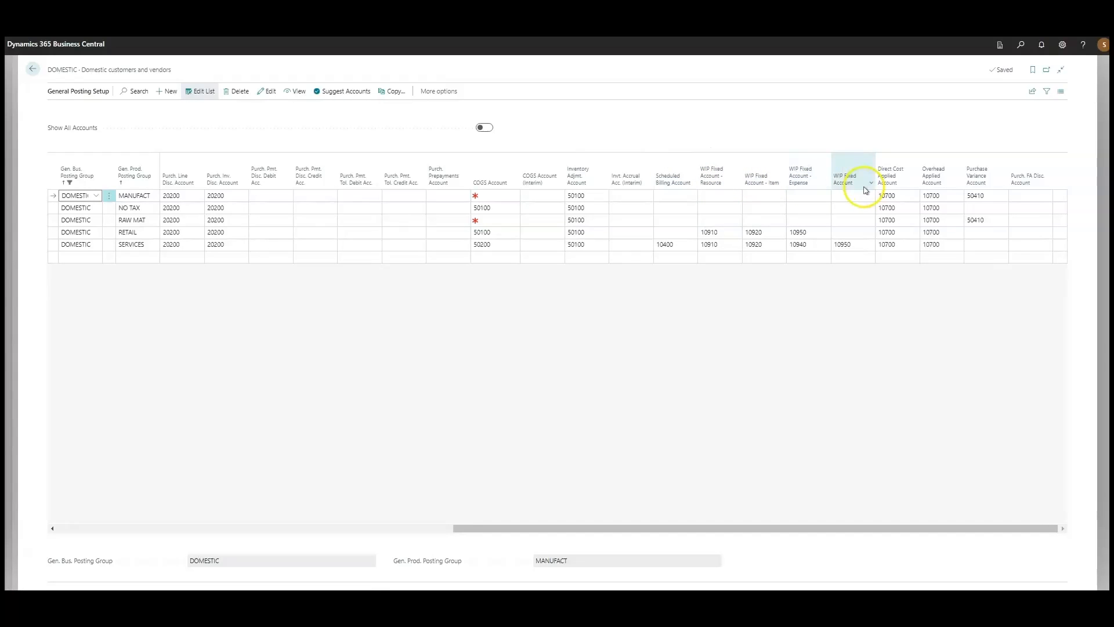
Examine the WIP fixed accounts in the DOMESTIC general posting setup and return to Project Setup
{"action": "left_click", "coordinate": [495, 382]}
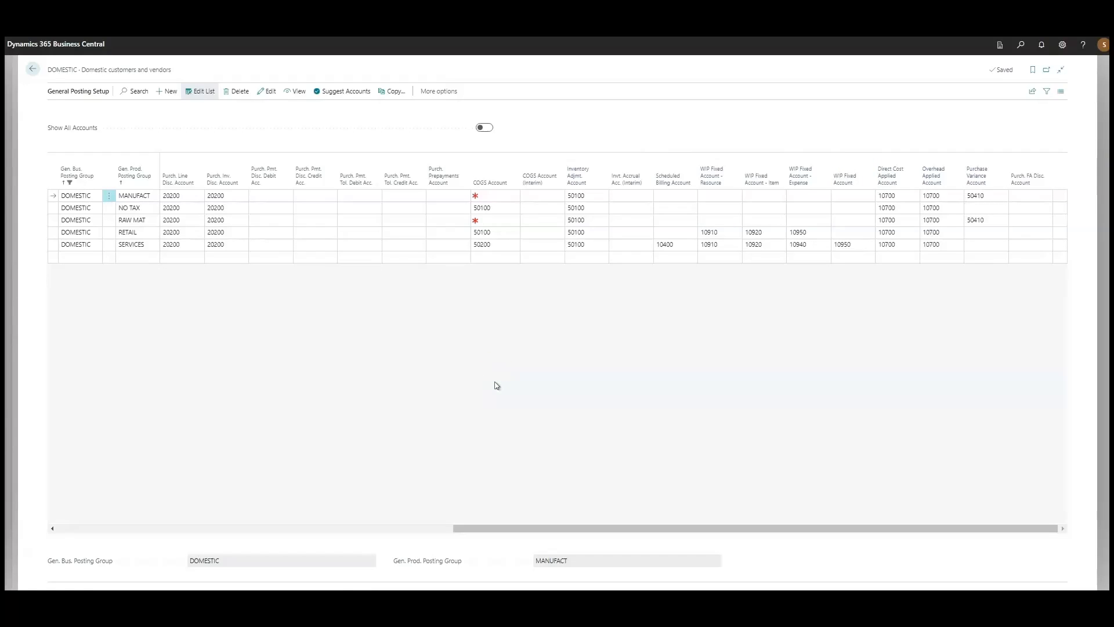
{"action": "key", "text": "Escape"}
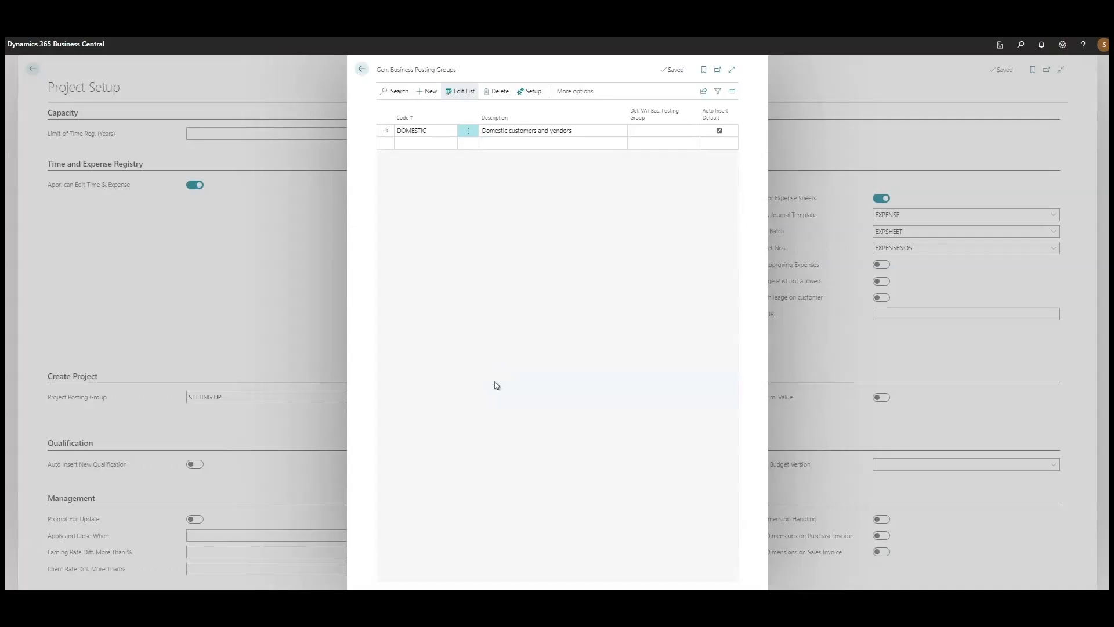
{"action": "key", "text": "Escape"}
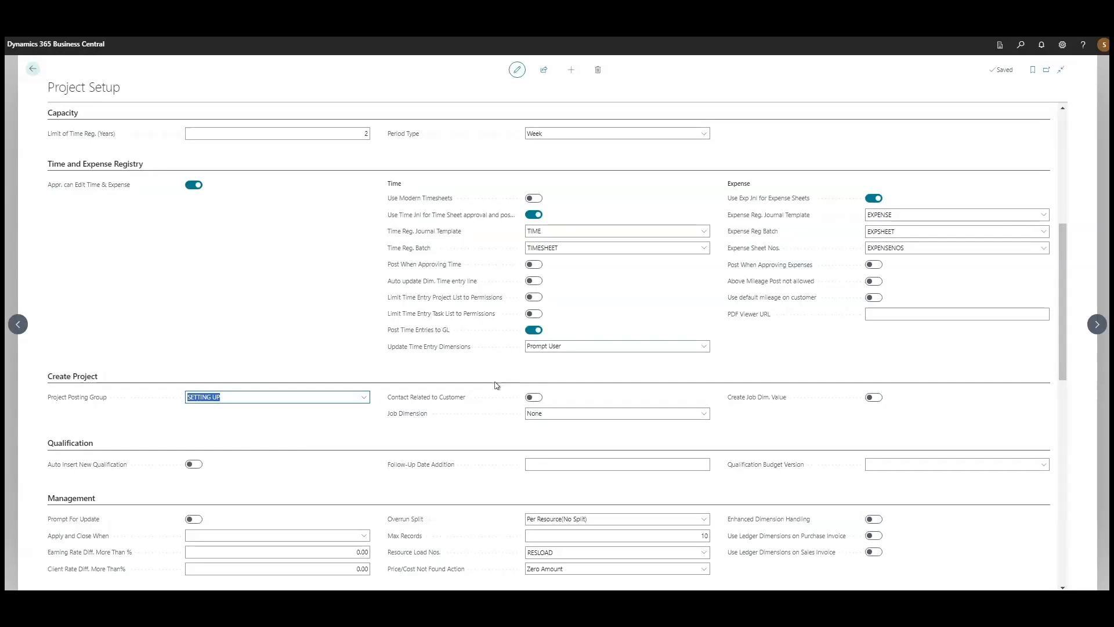
Leave Project Setup and open the project card of P0000001, Overview 1 time setup Video, at its WIP settings
{"action": "key", "text": "Escape"}
{"action": "left_click", "coordinate": [87, 92]}
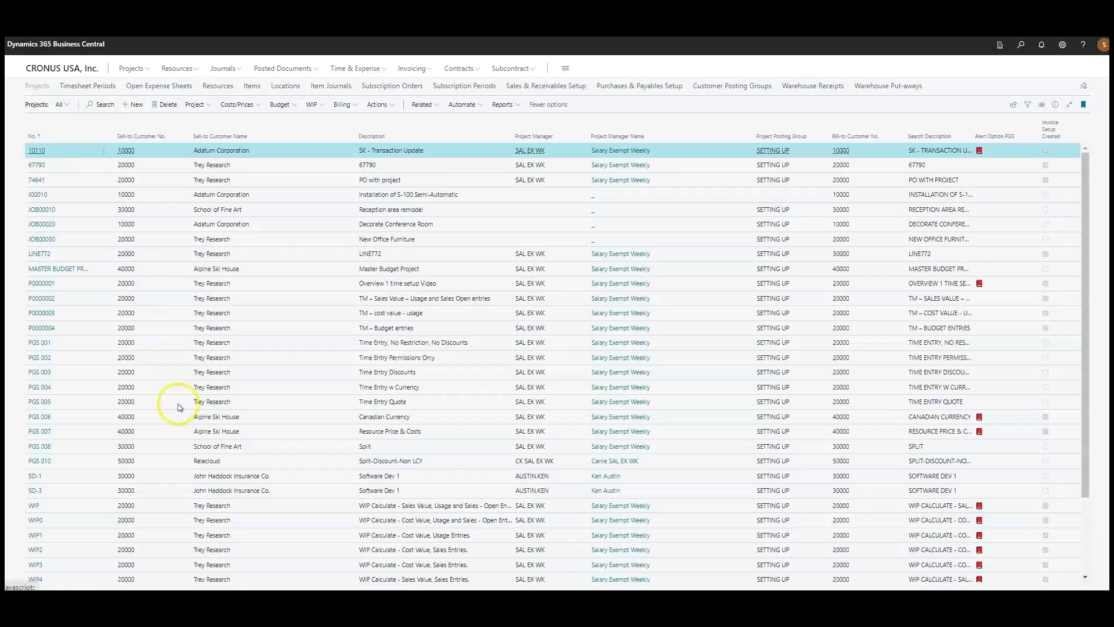
{"action": "left_click", "coordinate": [250, 286]}
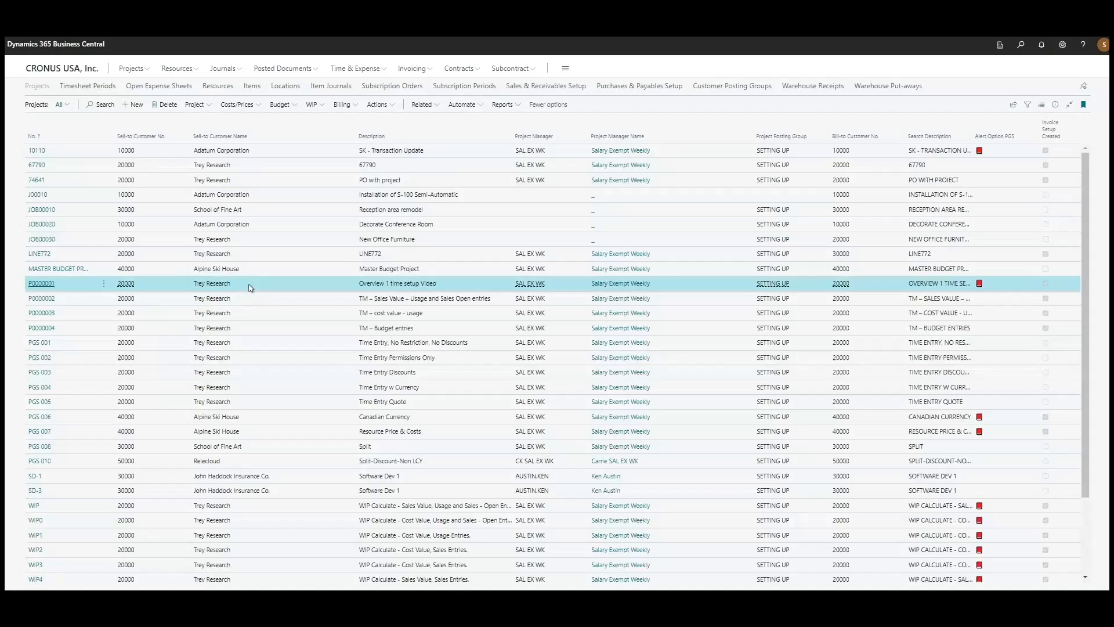
{"action": "key", "text": "Return"}
{"action": "left_click", "coordinate": [303, 418]}
{"action": "scroll", "coordinate": [304, 418], "scroll_direction": "down", "scroll_amount": 3}
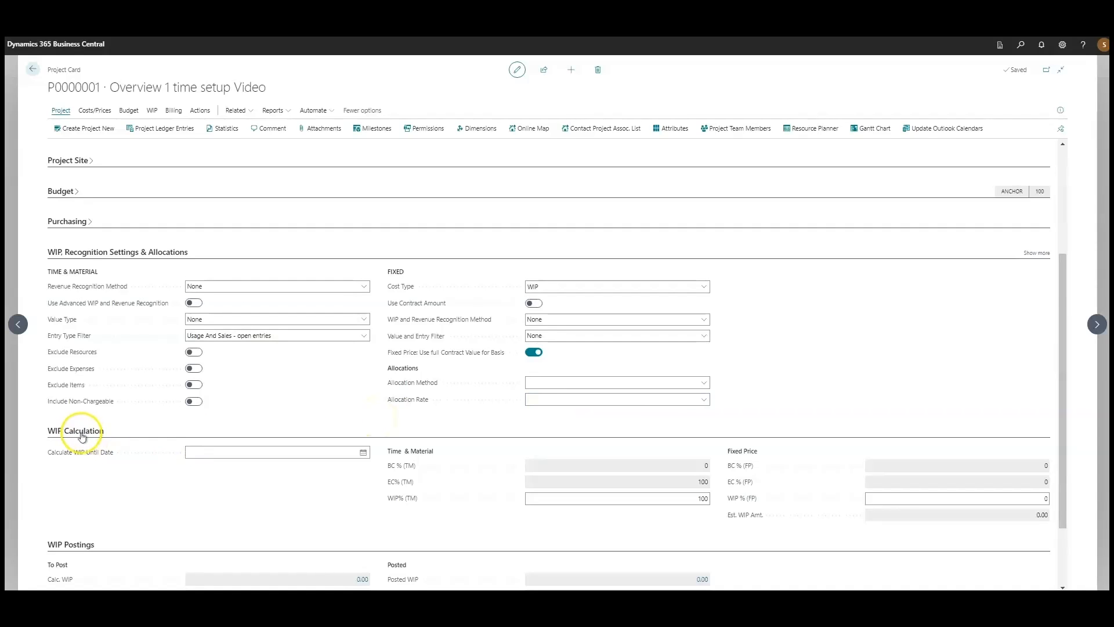
Examine the WIP until date, the Entry Type Filter options, and the WIP% fields for time and material and fixed price
{"action": "left_click", "coordinate": [200, 454]}
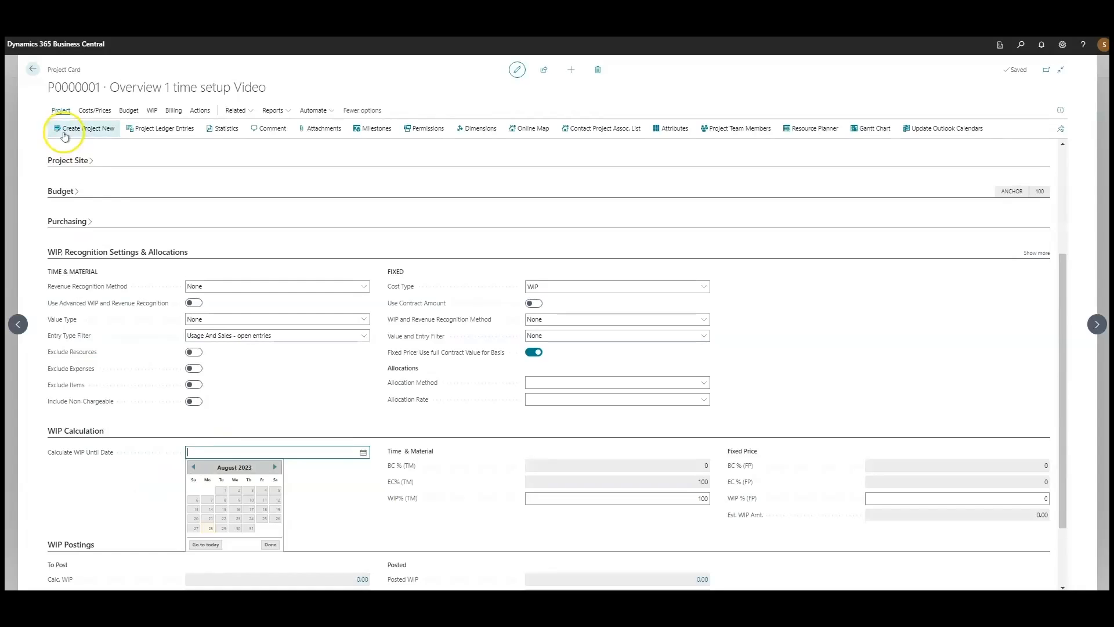
{"action": "left_click", "coordinate": [226, 336]}
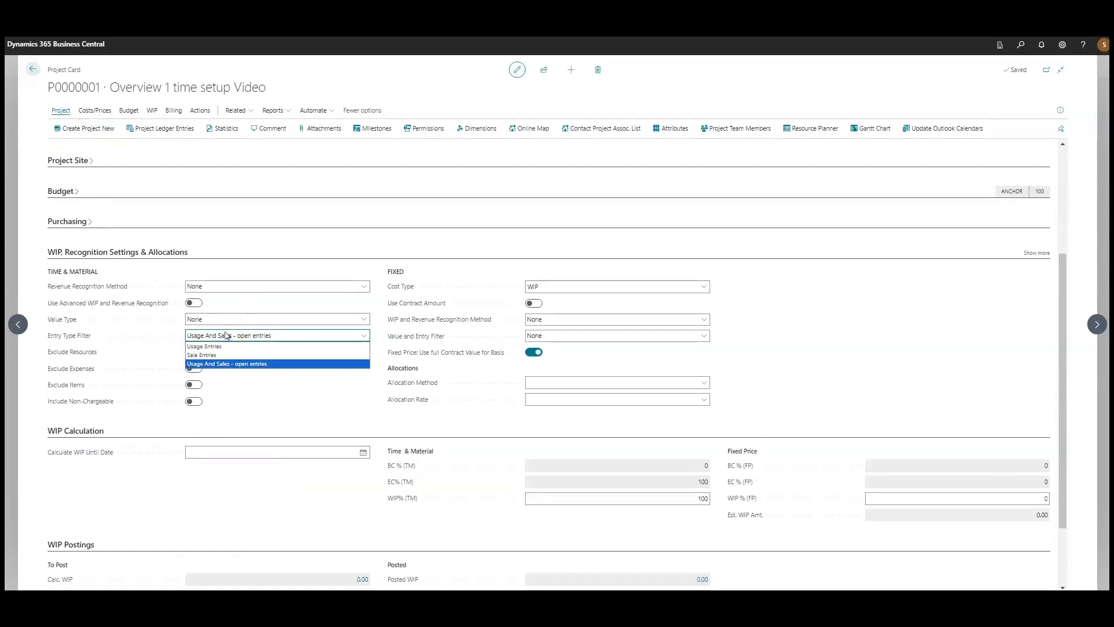
{"action": "left_click", "coordinate": [221, 347]}
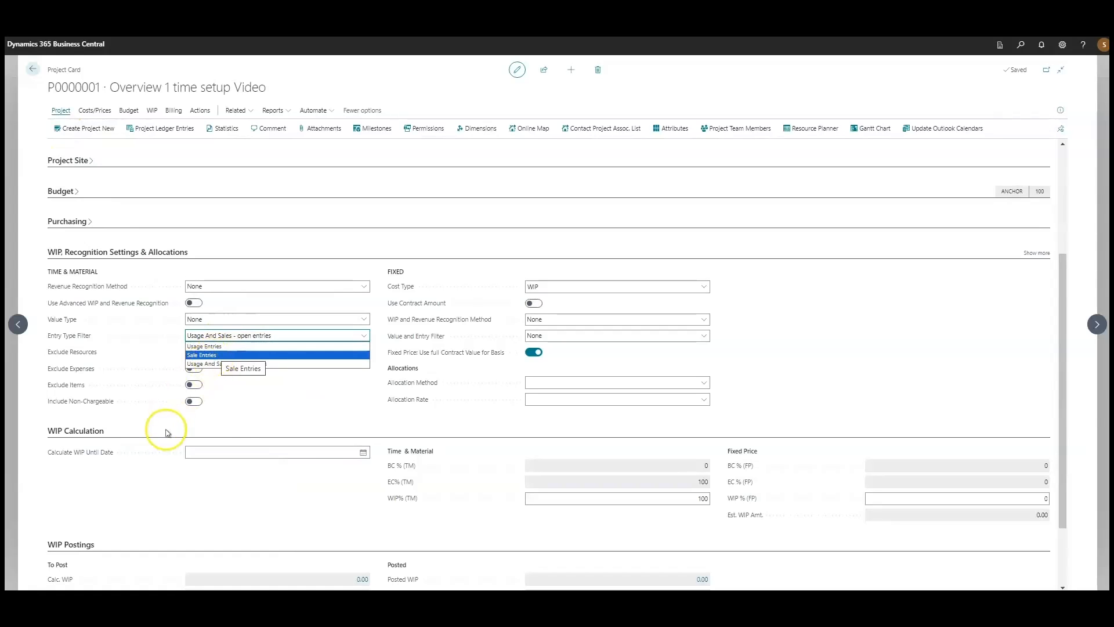
{"action": "left_click", "coordinate": [152, 481]}
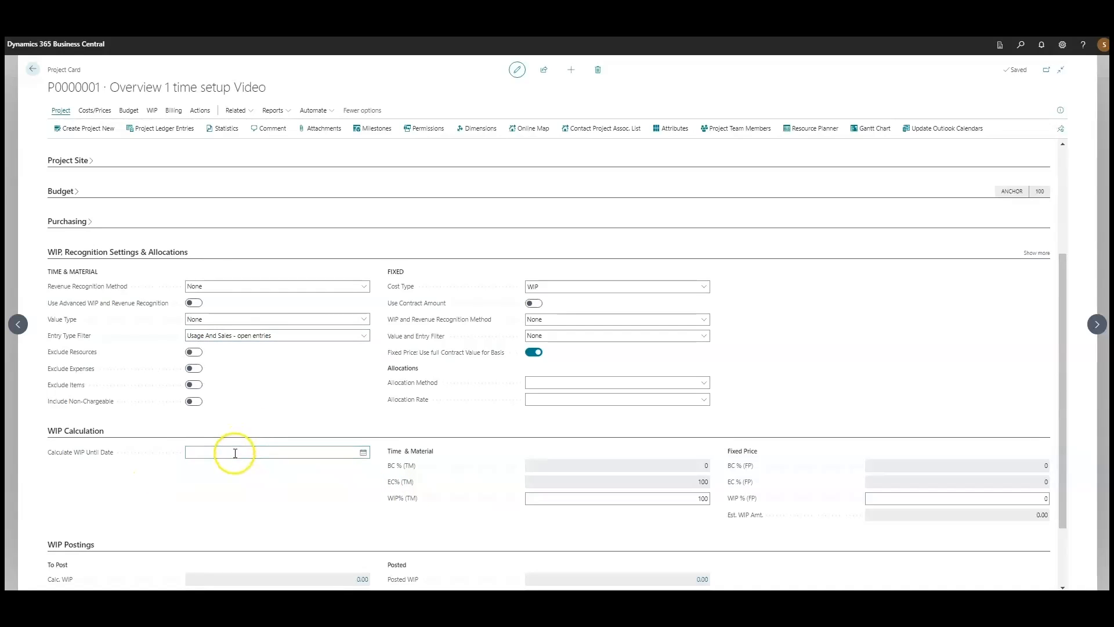
{"action": "left_click", "coordinate": [539, 498]}
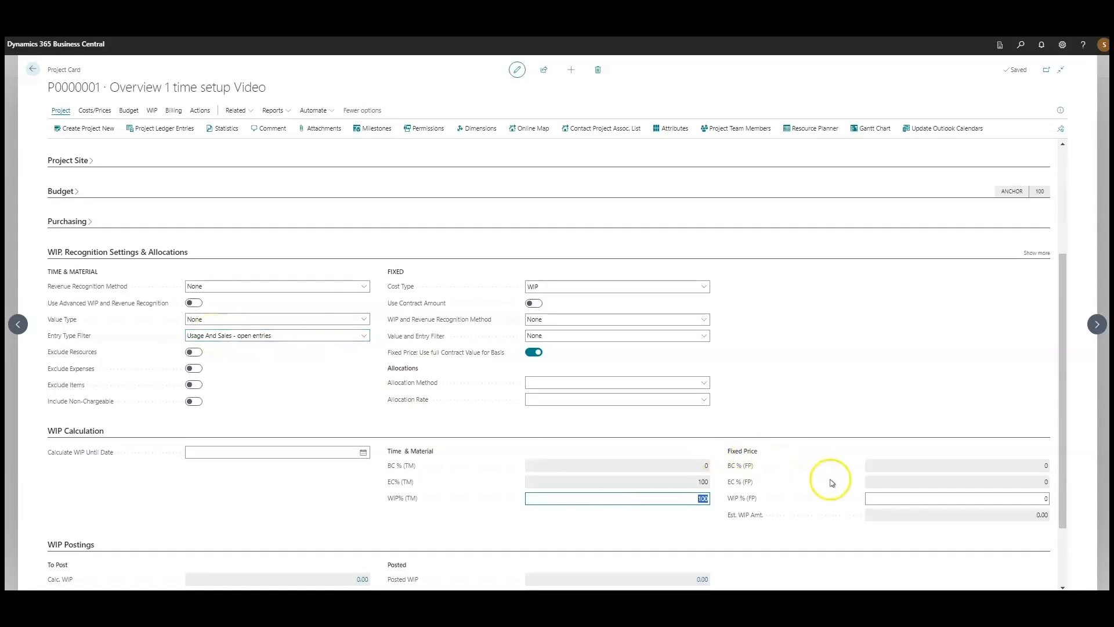
{"action": "left_click", "coordinate": [826, 523]}
{"action": "left_click", "coordinate": [983, 499]}
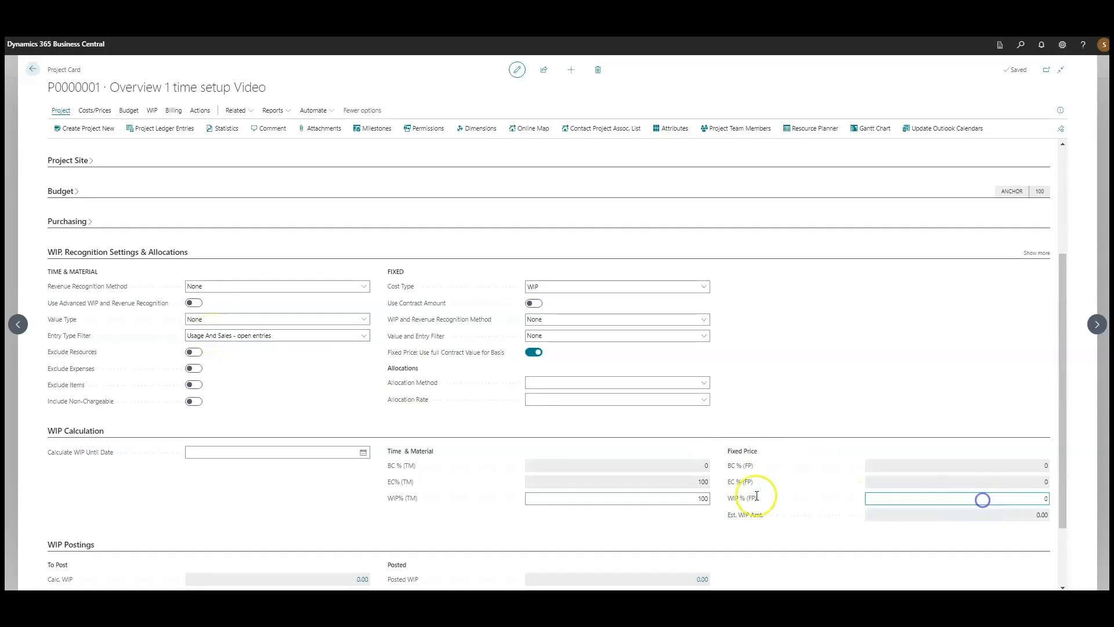
{"action": "left_click", "coordinate": [246, 524]}
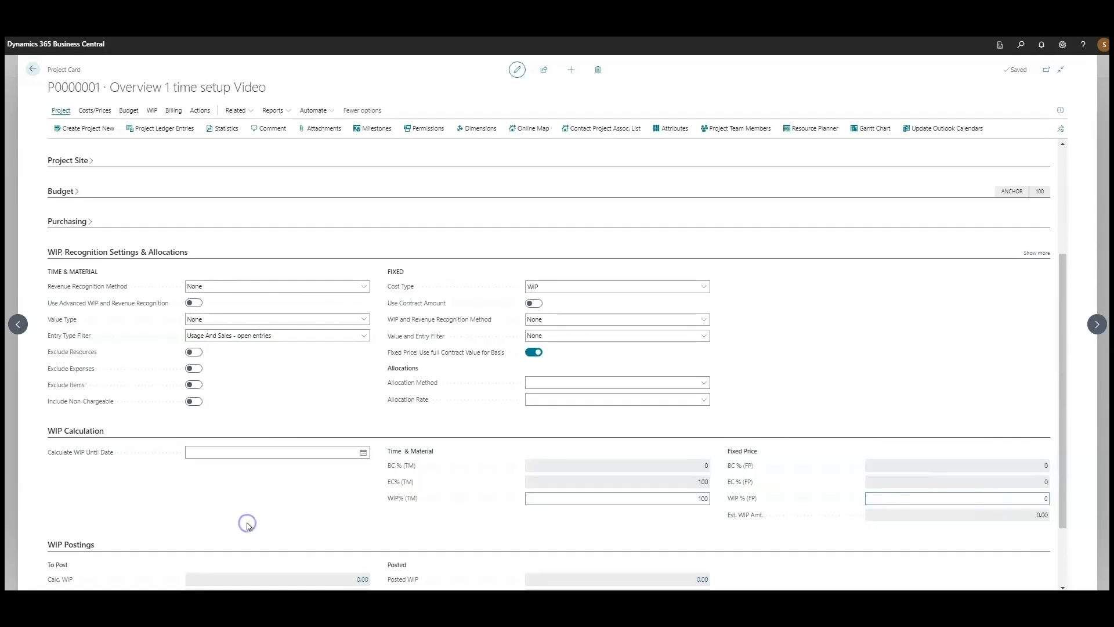
Set the project's time and material Value Type to Sales Value and review its project ledger entries
{"action": "scroll", "coordinate": [248, 522], "scroll_direction": "down", "scroll_amount": 3}
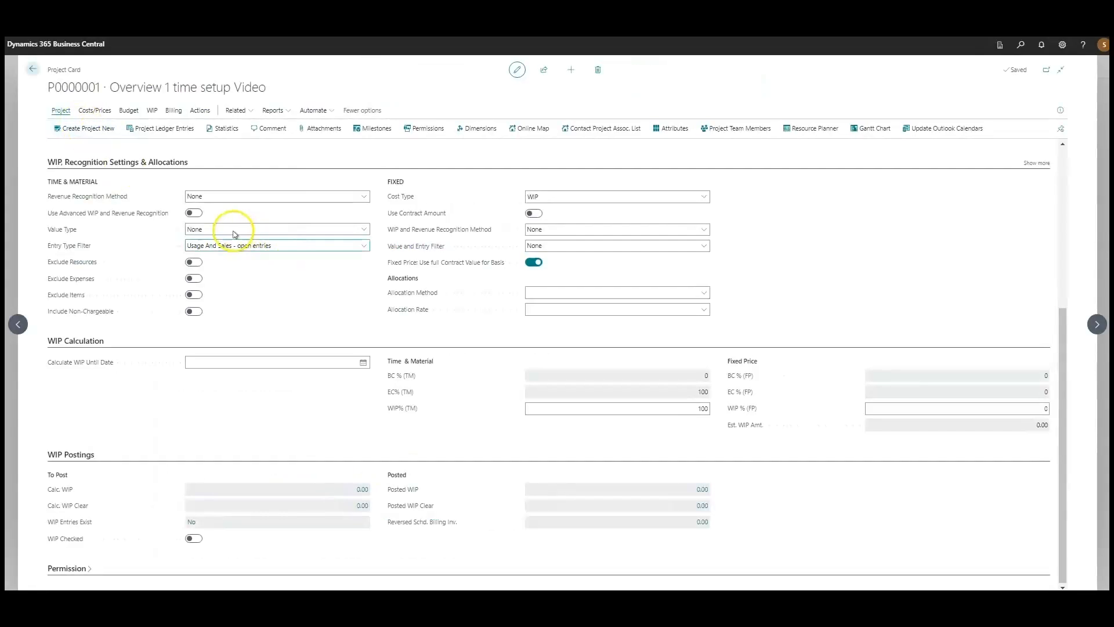
{"action": "left_click", "coordinate": [229, 228]}
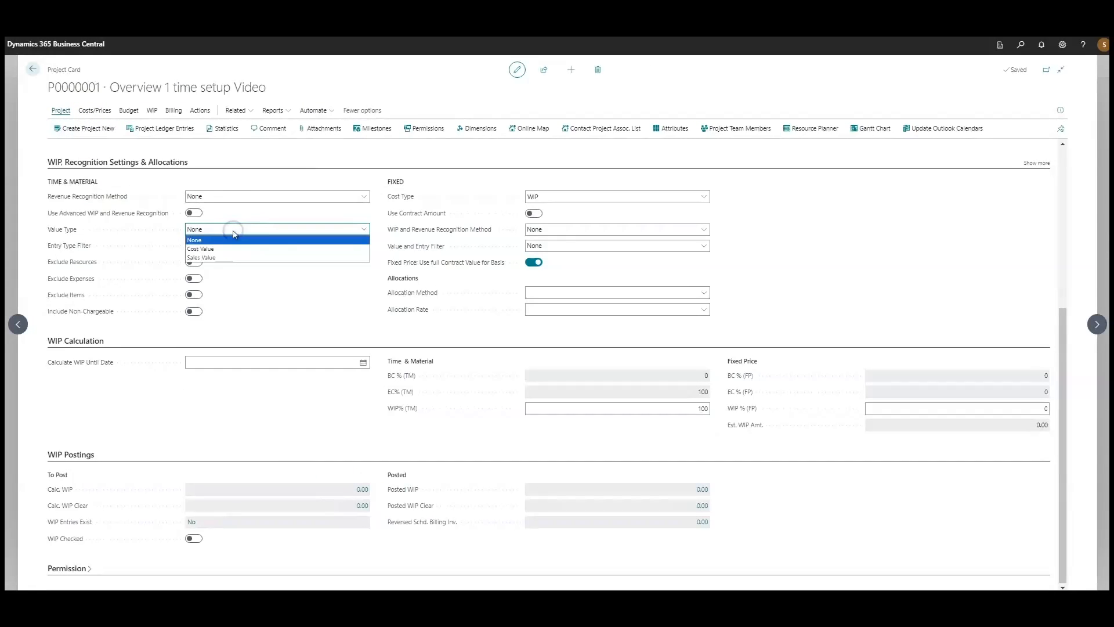
{"action": "left_click", "coordinate": [209, 258]}
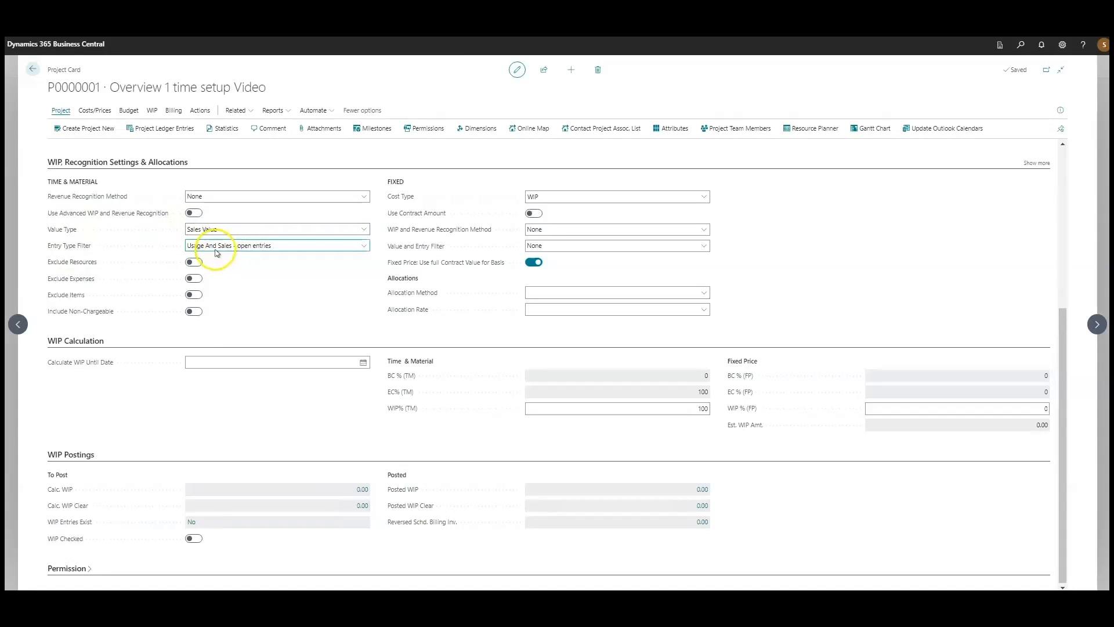
{"action": "left_click", "coordinate": [170, 133]}
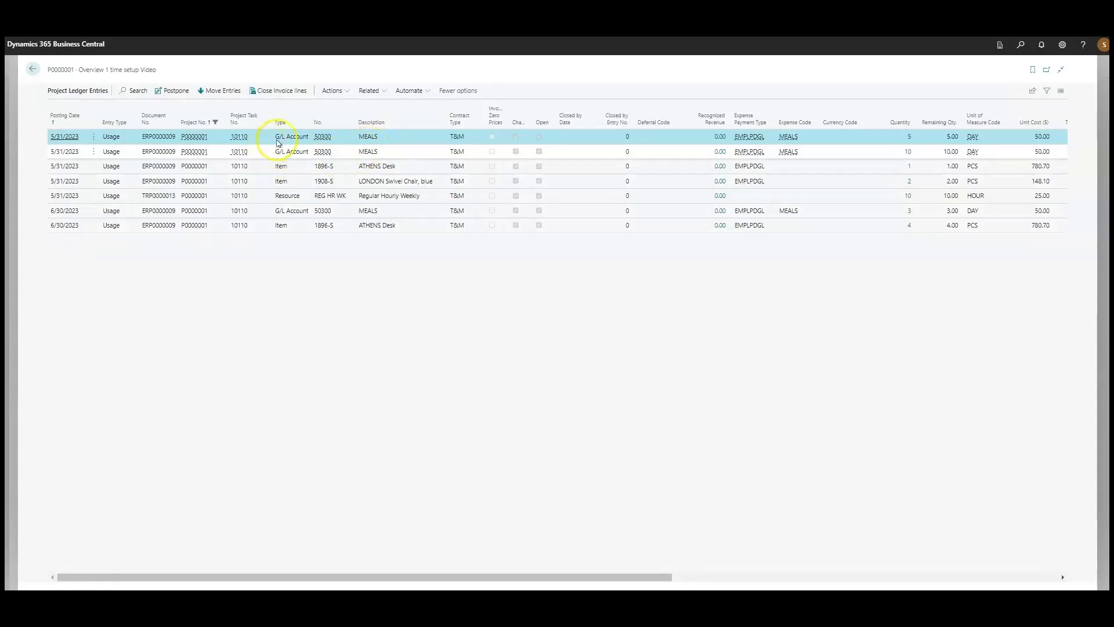
{"action": "left_click", "coordinate": [33, 69]}
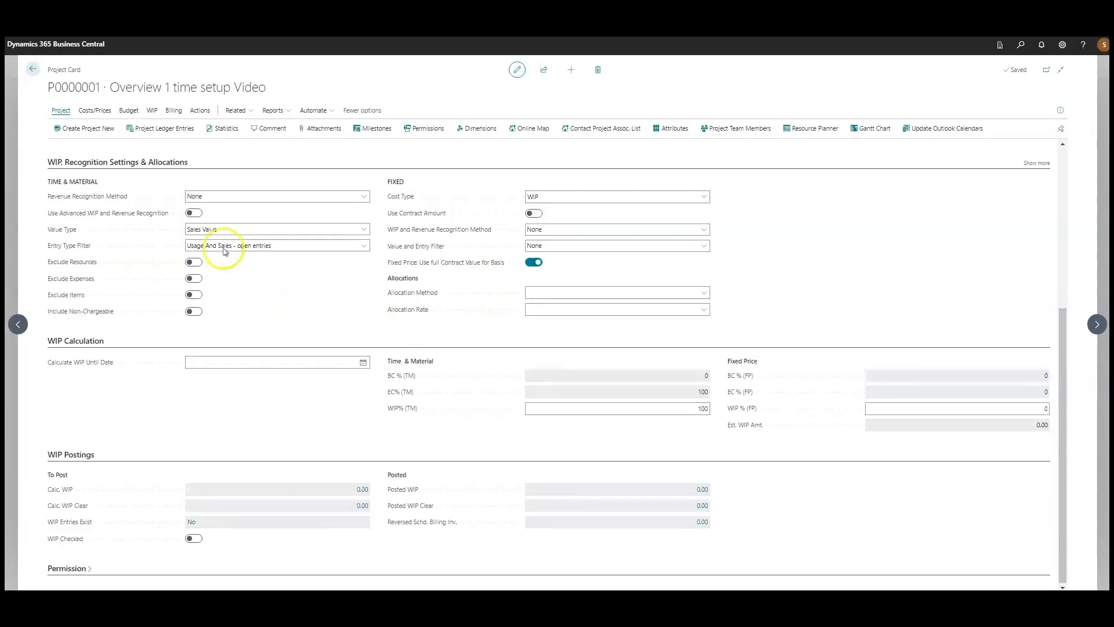
Start a WIP calculation for the project with Posting Date and Calculate WIP until date both set to 5/31/2023
{"action": "left_click", "coordinate": [151, 110]}
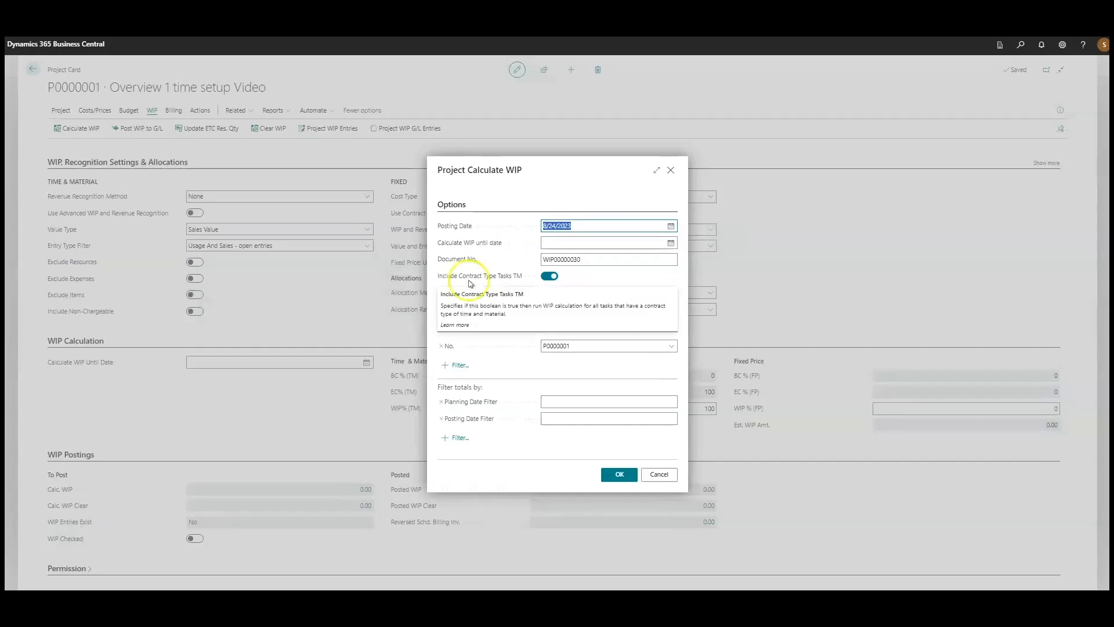
{"action": "left_click", "coordinate": [669, 226]}
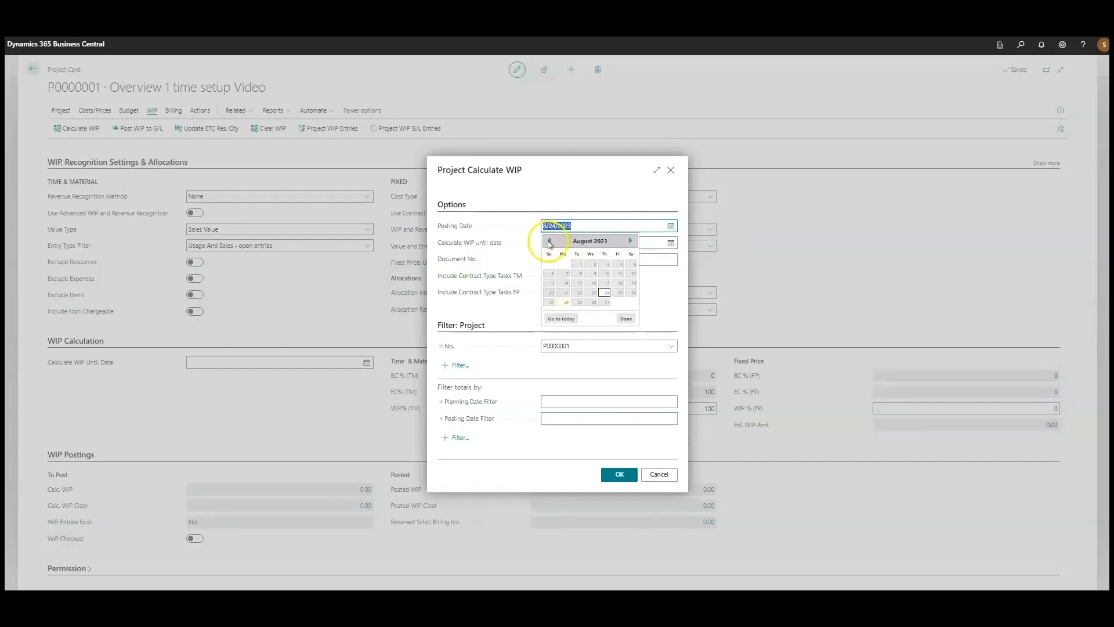
{"action": "left_click", "coordinate": [549, 241]}
{"action": "left_click", "coordinate": [549, 242]}
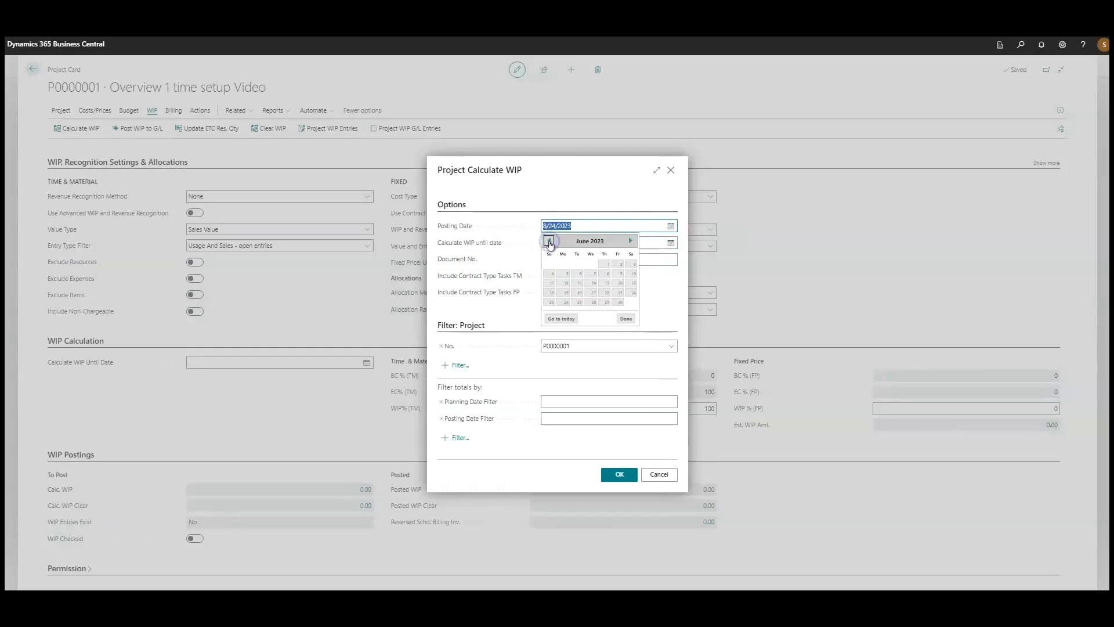
{"action": "left_click", "coordinate": [549, 242]}
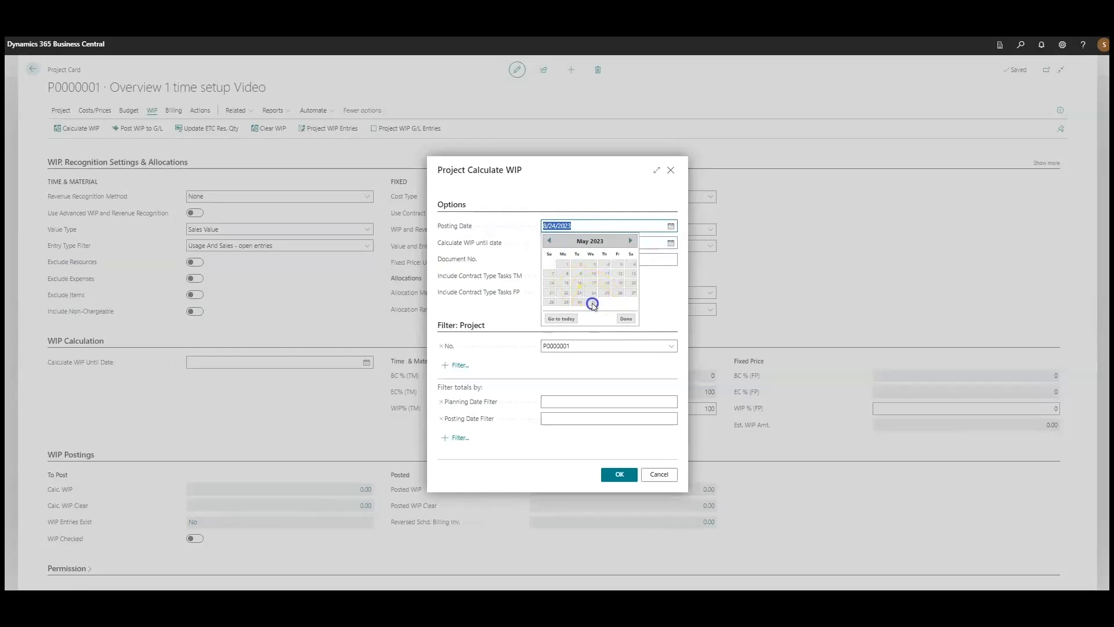
{"action": "left_click", "coordinate": [593, 302]}
{"action": "left_click_drag", "start_coordinate": [562, 226], "coordinate": [520, 228]}
{"action": "key", "text": "ctrl+c"}
{"action": "key", "text": "Tab"}
{"action": "key", "text": "ctrl+v"}
{"action": "key", "text": "Tab"}
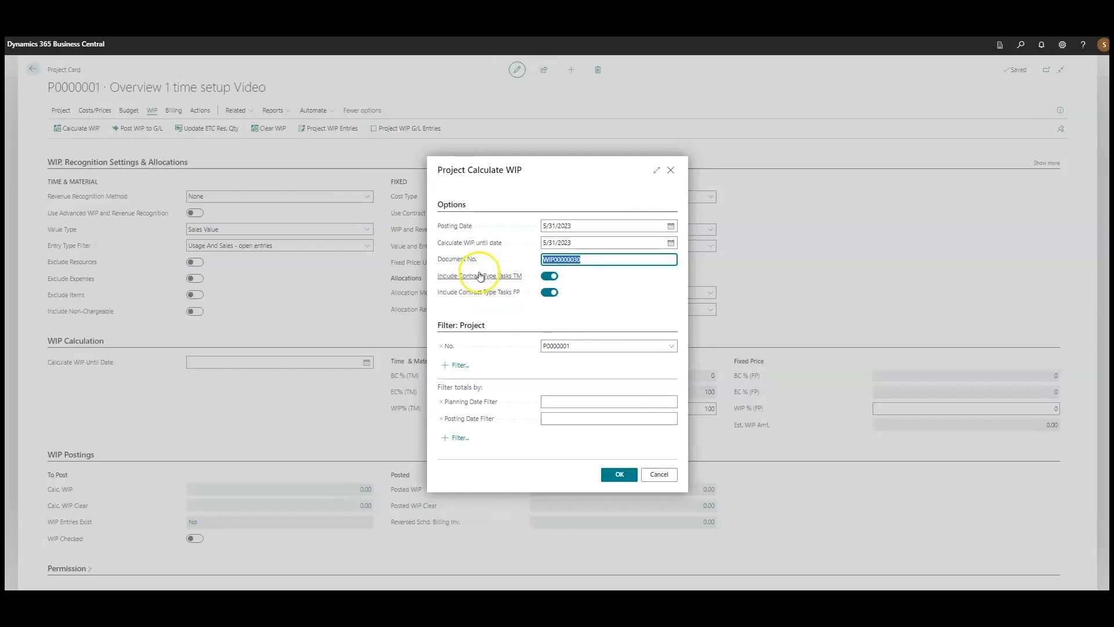
Run the WIP calculation for project P0000001 with both time and material and fixed price contract tasks included
{"action": "mouse_move", "coordinate": [479, 276]}
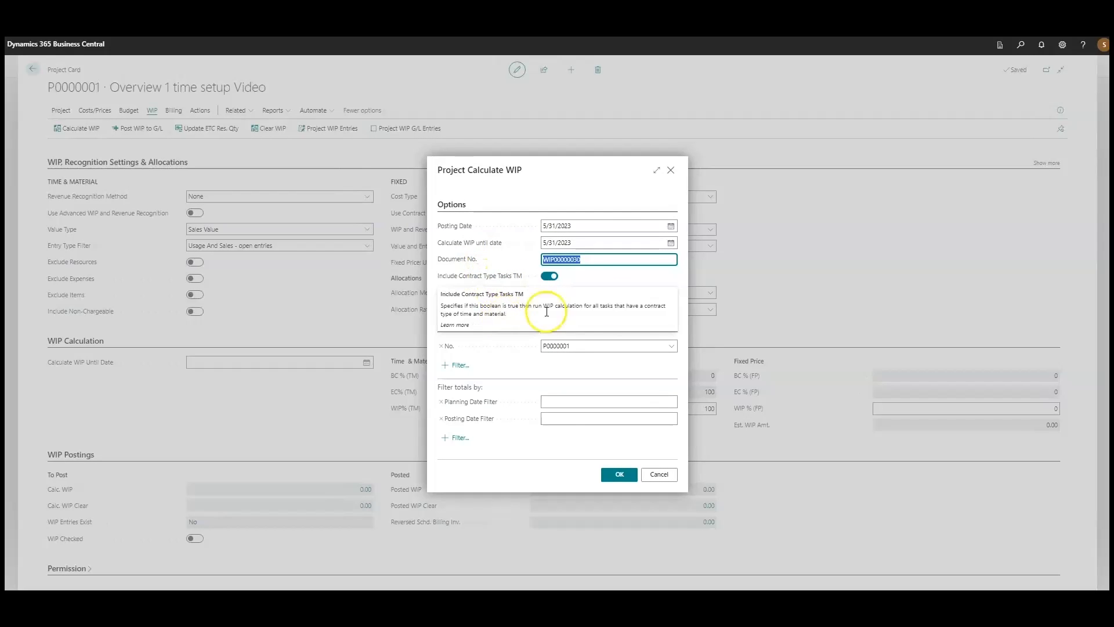
{"action": "left_click", "coordinate": [617, 279]}
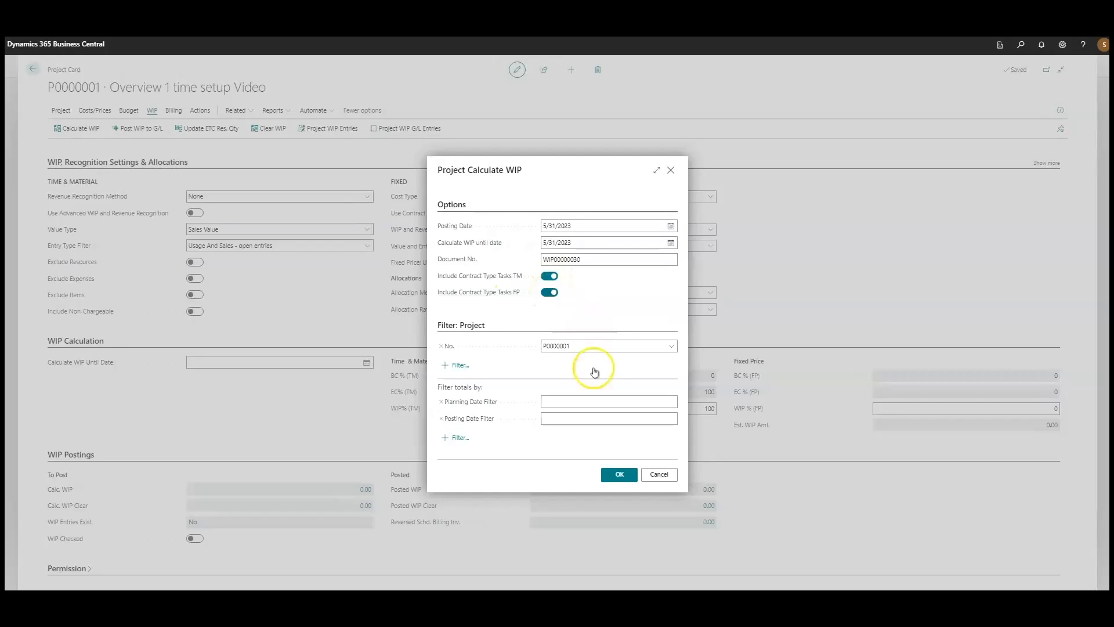
{"action": "left_click", "coordinate": [610, 473]}
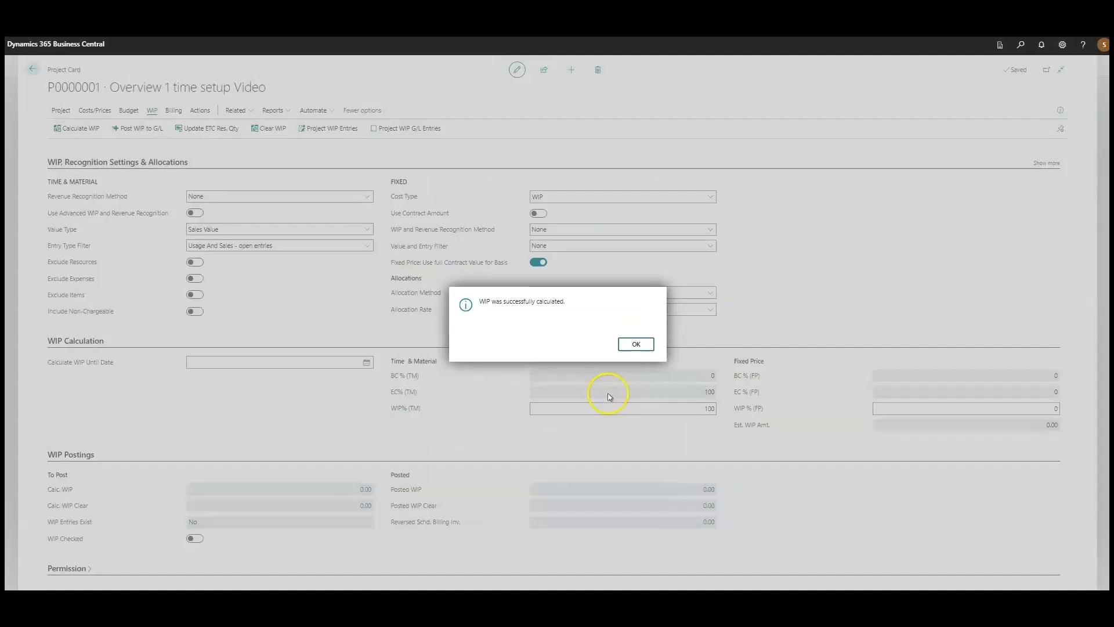
{"action": "left_click", "coordinate": [636, 344]}
Review the job WIP entries created by the calculation and return to the project card
{"action": "left_click", "coordinate": [594, 346]}
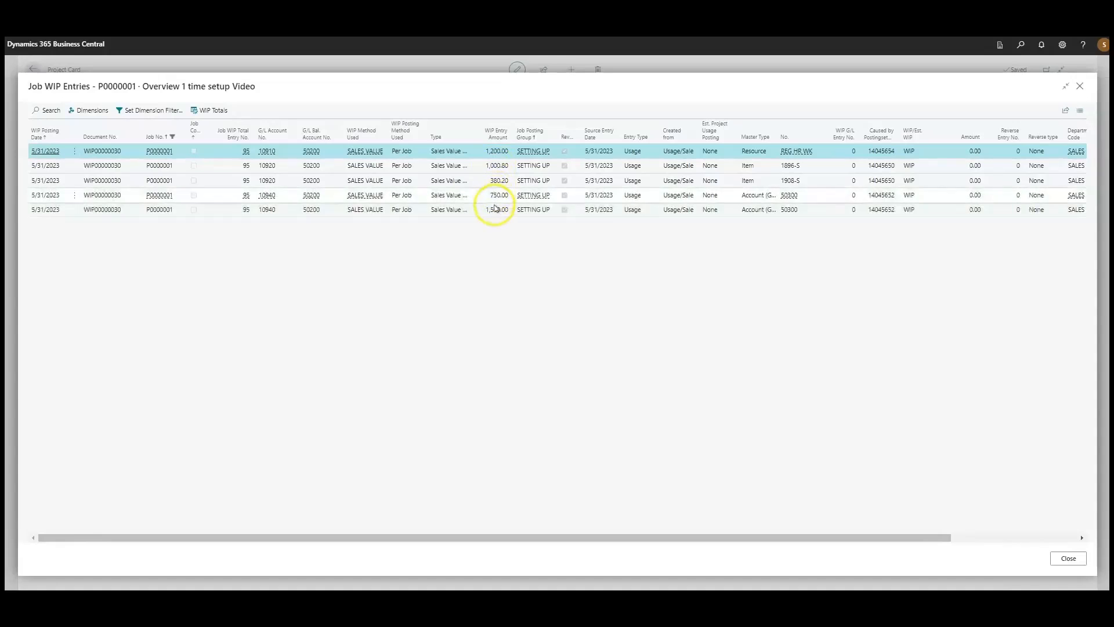
{"action": "left_click", "coordinate": [503, 308]}
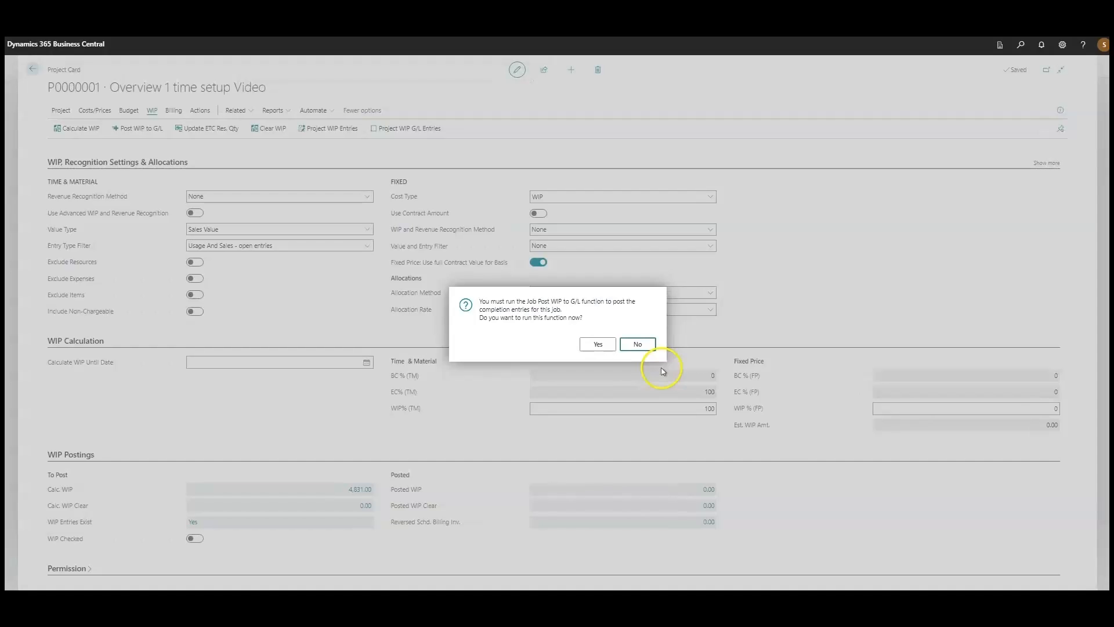
{"action": "left_click", "coordinate": [644, 348]}
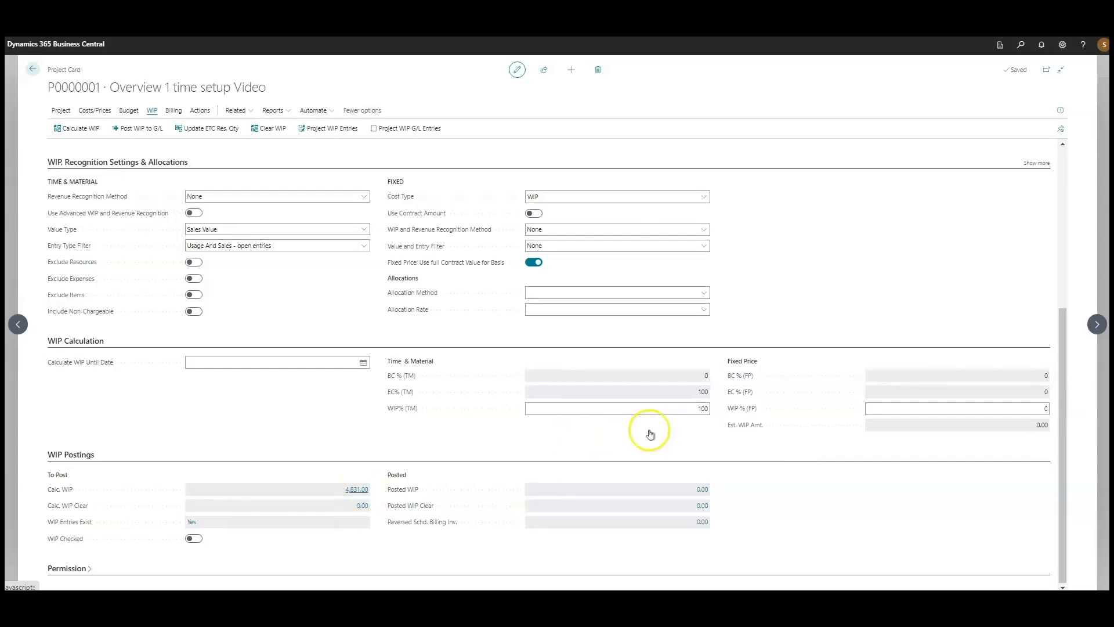
{"action": "left_click", "coordinate": [665, 403]}
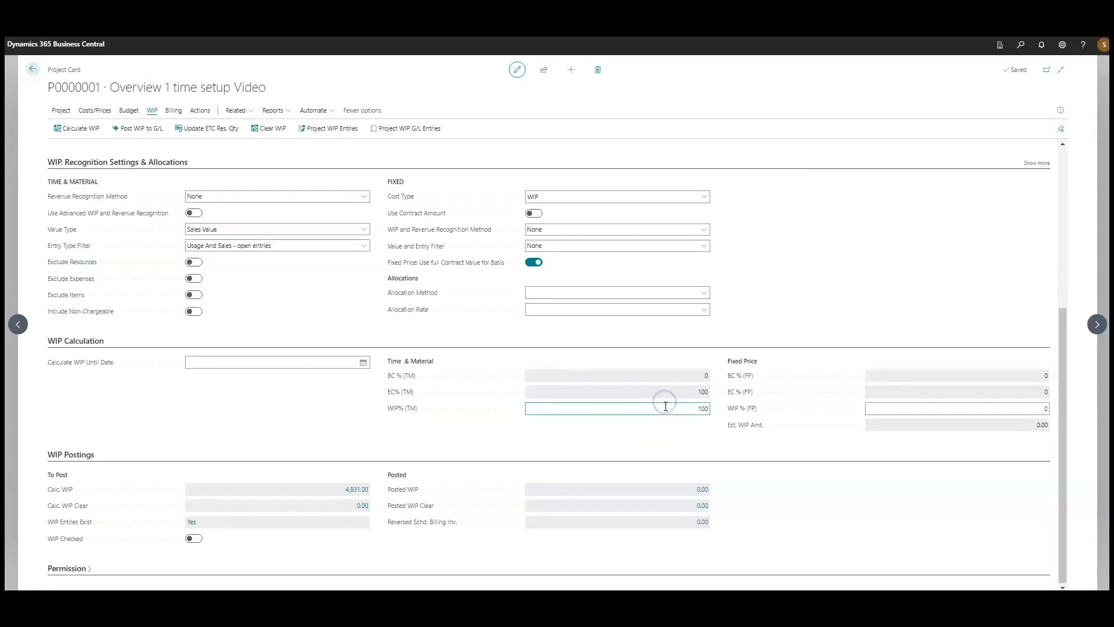
{"action": "double_click", "coordinate": [665, 406]}
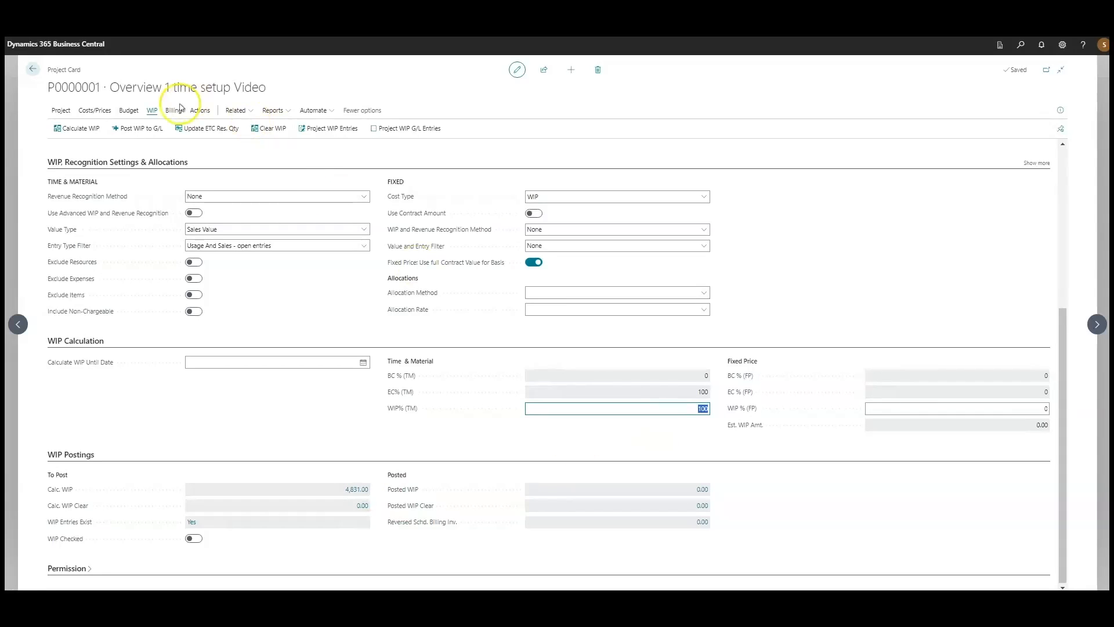
Post the calculated WIP of project P0000001 to the G/L with Posting Date 5/31/2023
{"action": "left_click", "coordinate": [151, 125]}
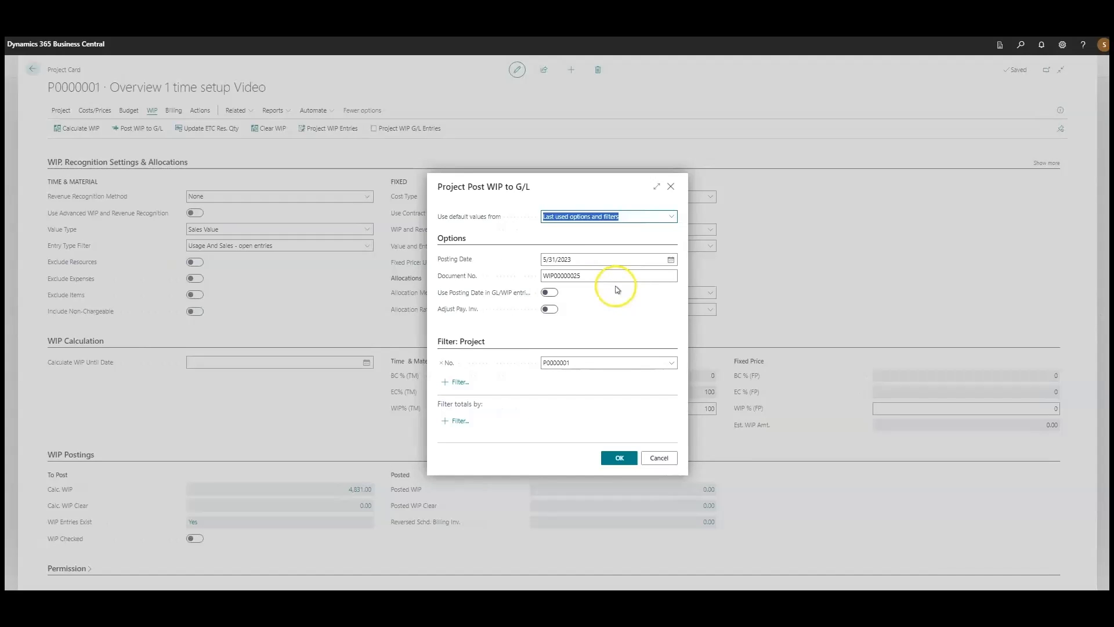
{"action": "left_click", "coordinate": [590, 276]}
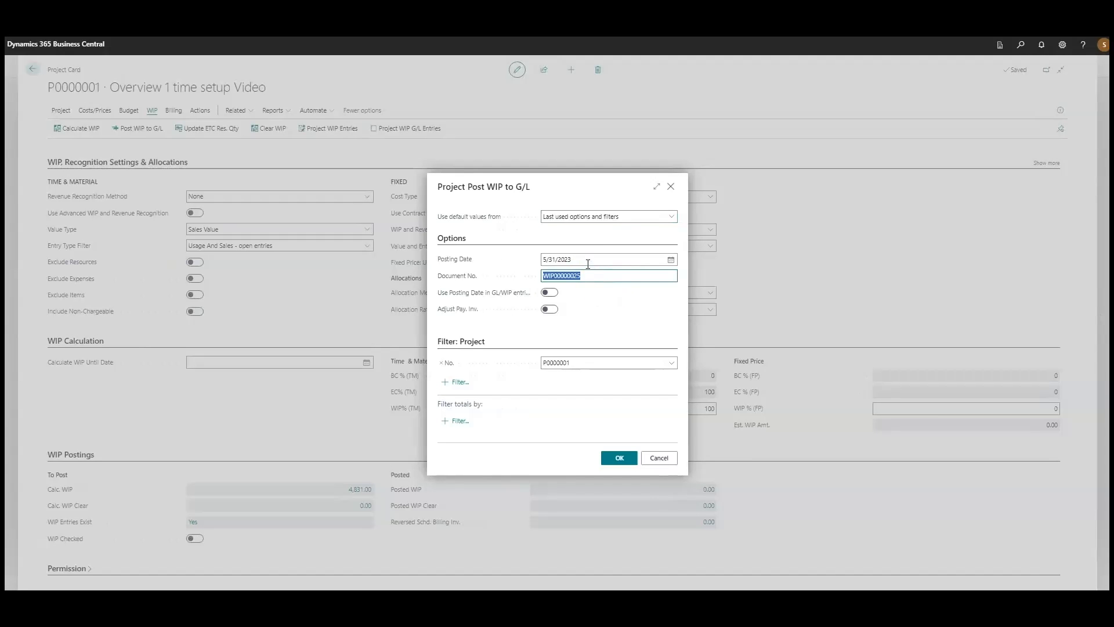
{"action": "left_click", "coordinate": [586, 260]}
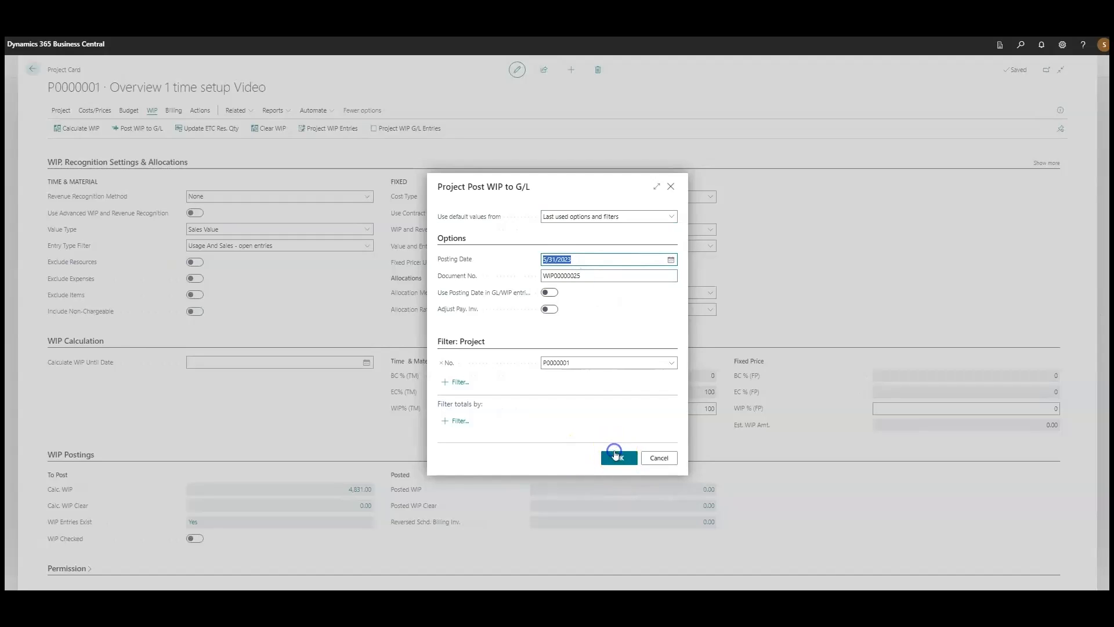
{"action": "left_click", "coordinate": [616, 456]}
{"action": "left_click", "coordinate": [636, 344]}
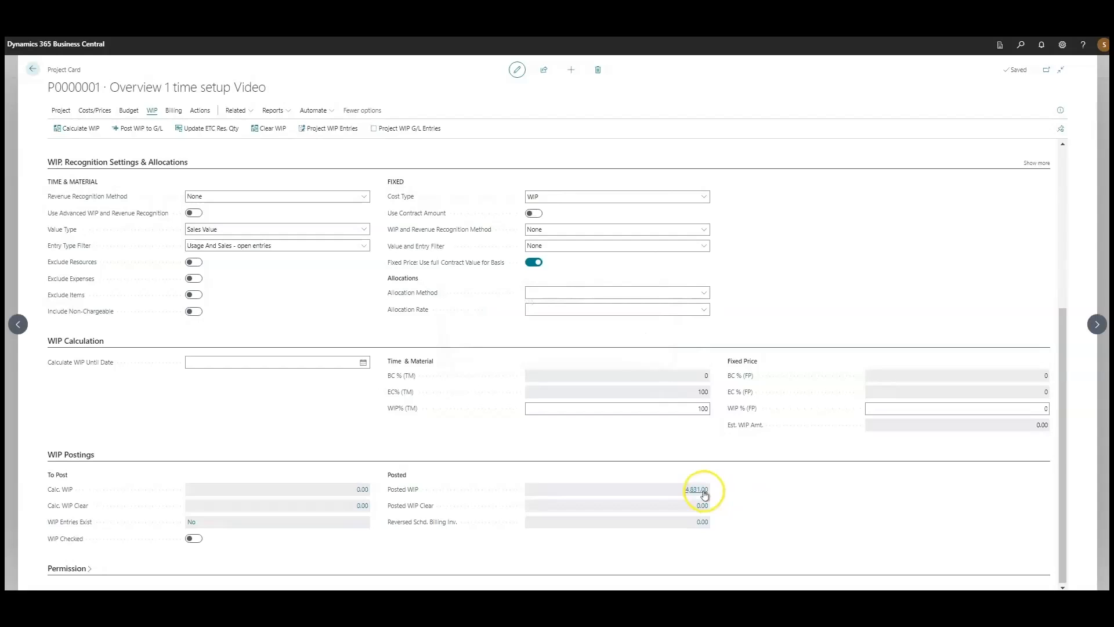
Review the job WIP G/L entries behind the project's Posted WIP amount and return to the project card
{"action": "left_click", "coordinate": [704, 491]}
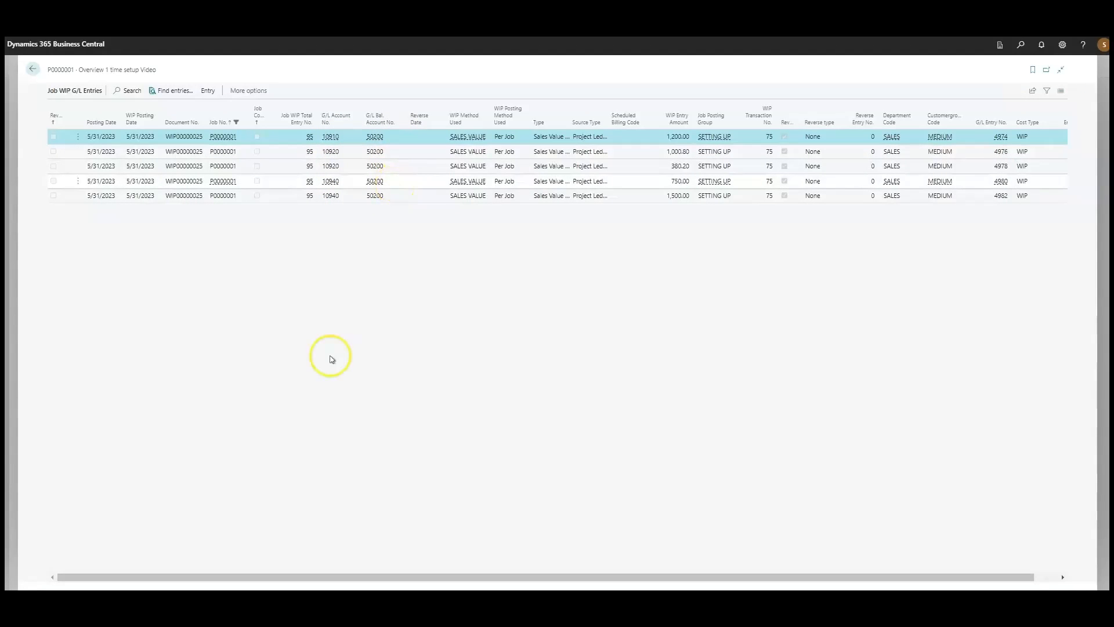
{"action": "key", "text": "Escape"}
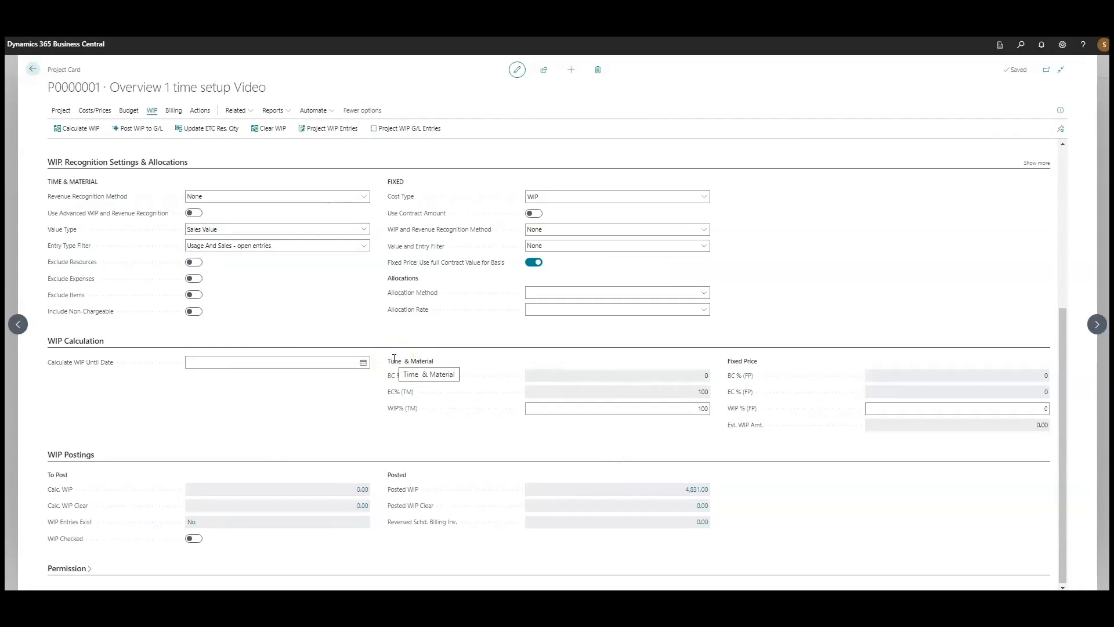
Leave the project card and project list and open the WIP and Revenue Recognition page from the home page
{"action": "key", "text": "Escape"}
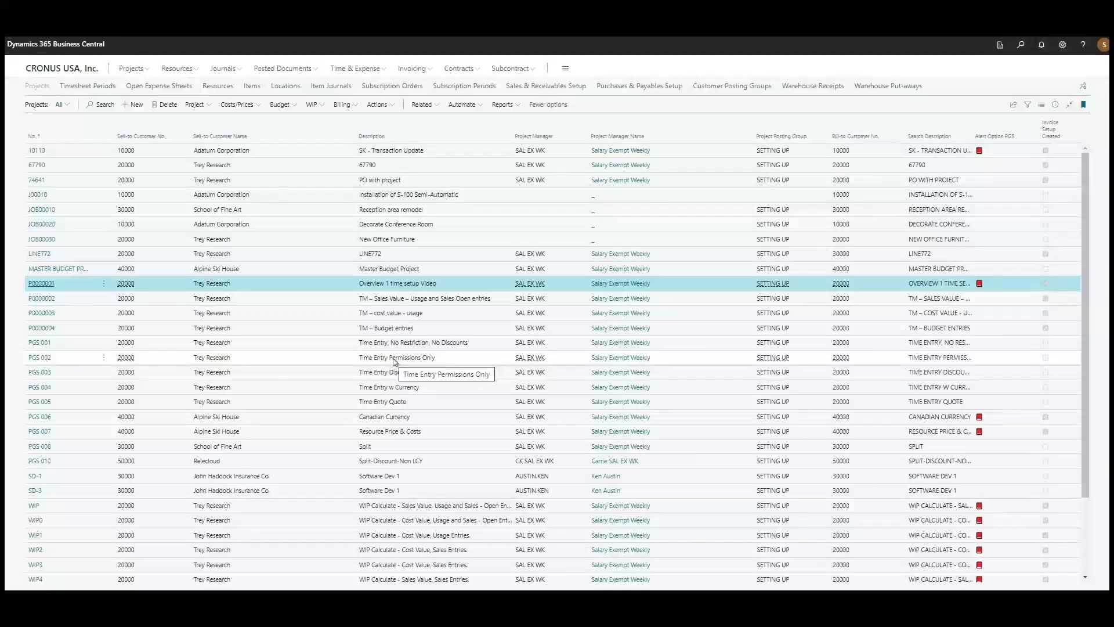
{"action": "key", "text": "Escape"}
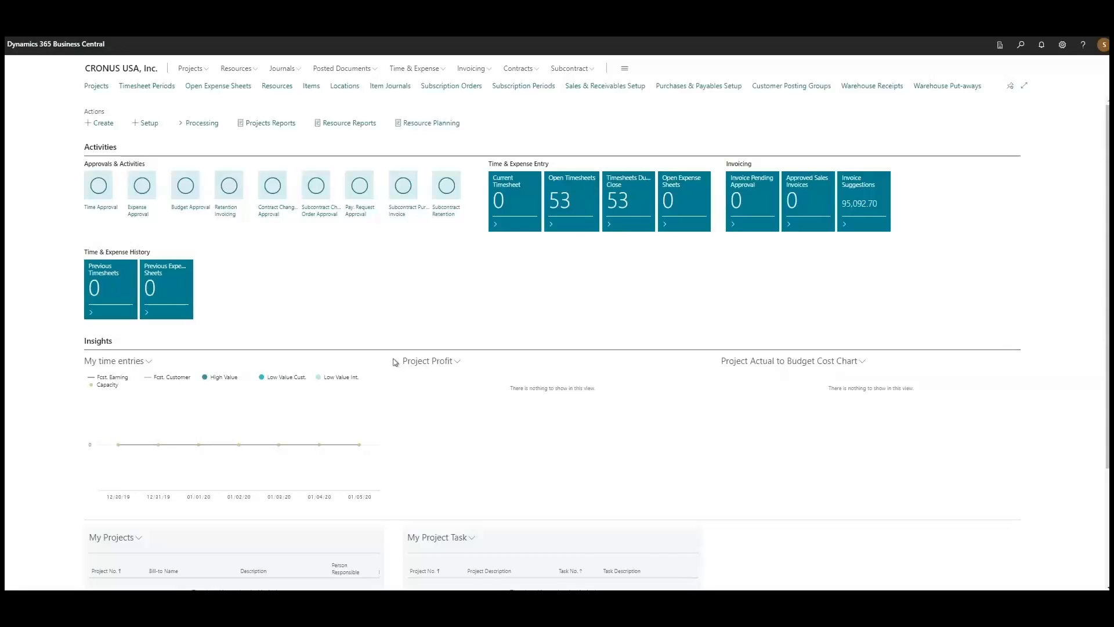
{"action": "left_click", "coordinate": [207, 123]}
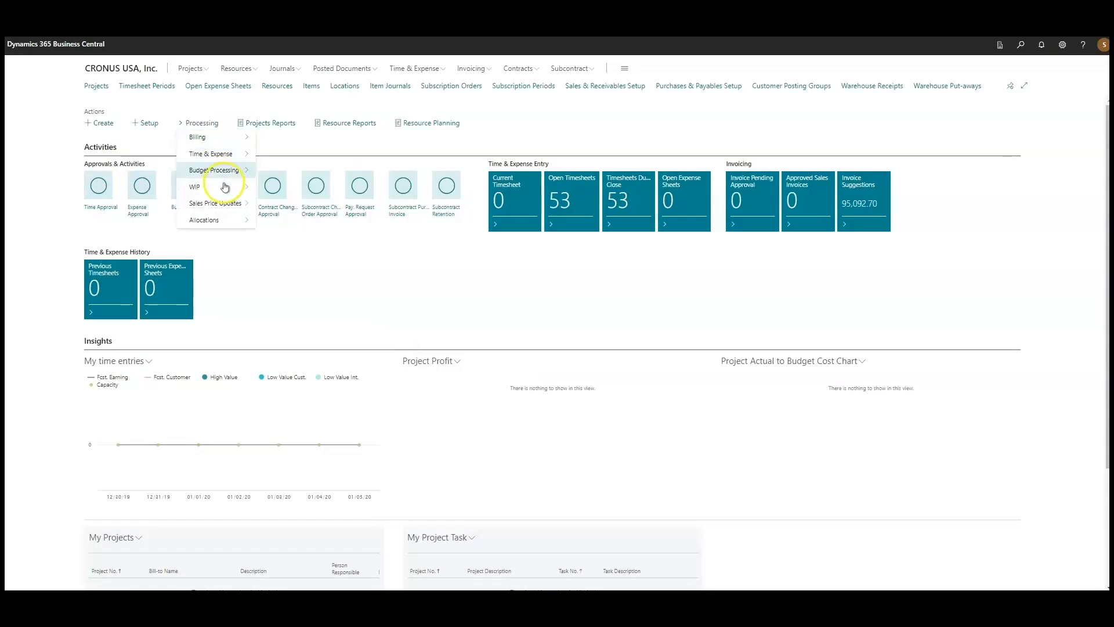
{"action": "mouse_move", "coordinate": [225, 186]}
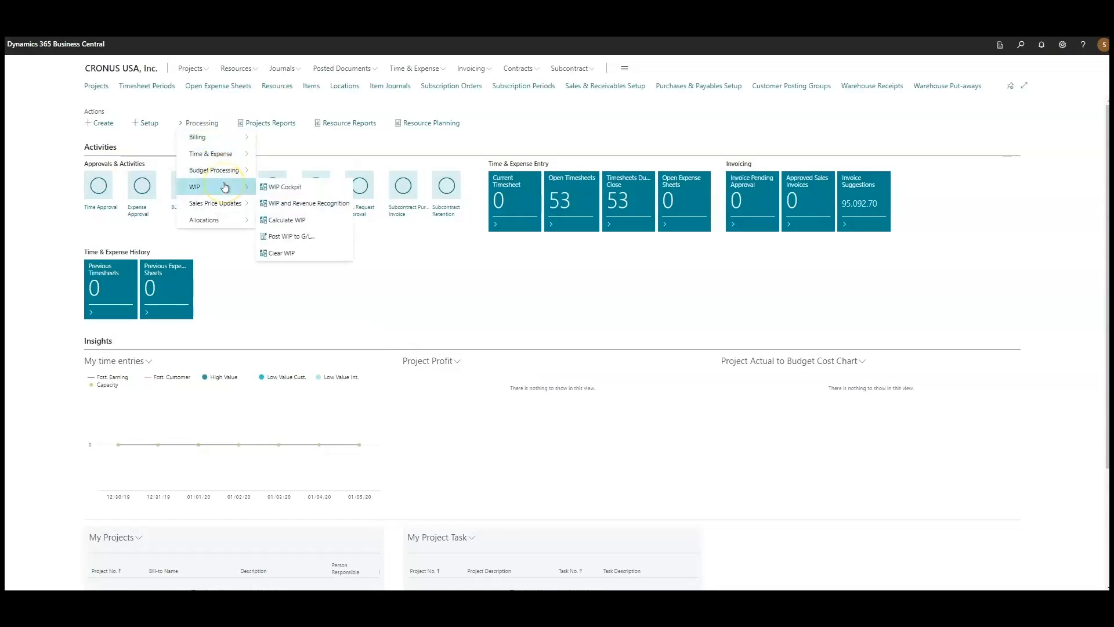
{"action": "left_click", "coordinate": [311, 203]}
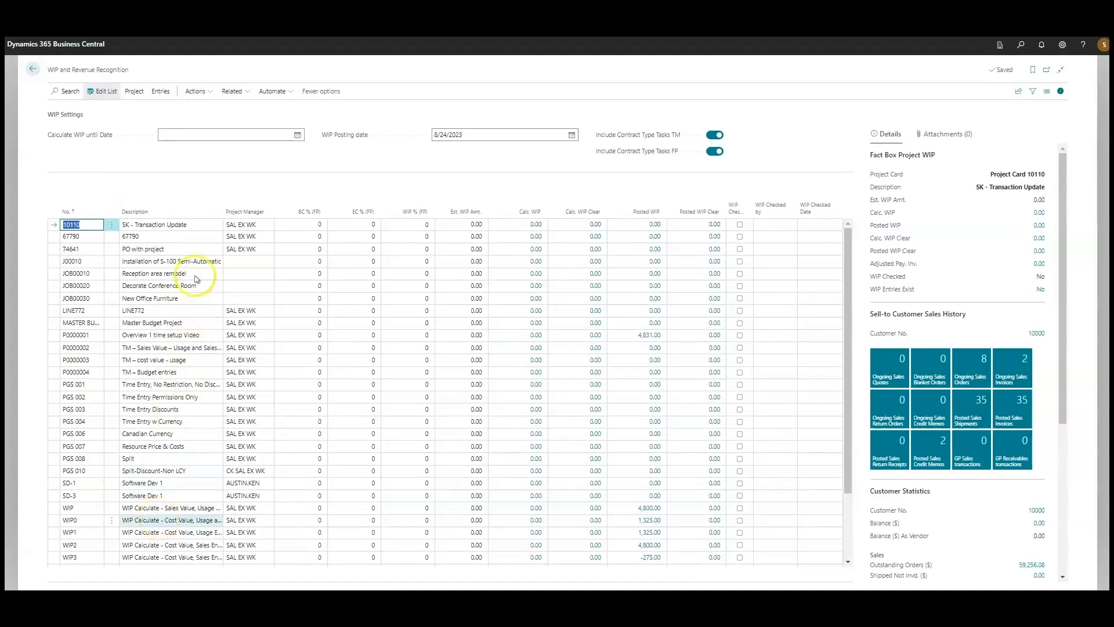
Look over the WIP settings and the project list, and select project P0000001
{"action": "left_click", "coordinate": [178, 134]}
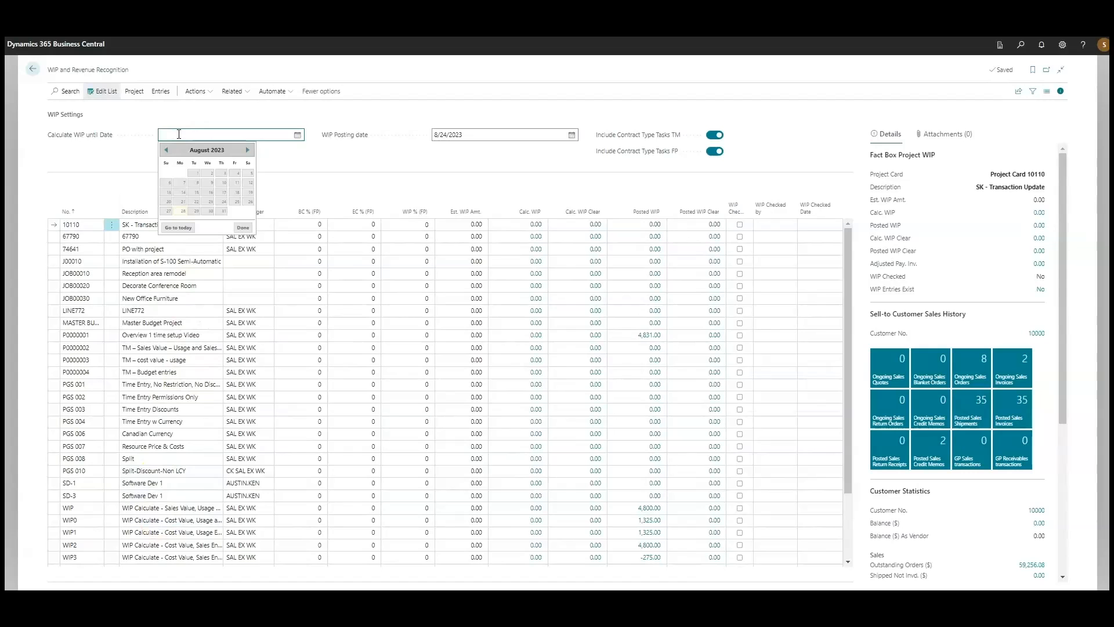
{"action": "left_click", "coordinate": [377, 164]}
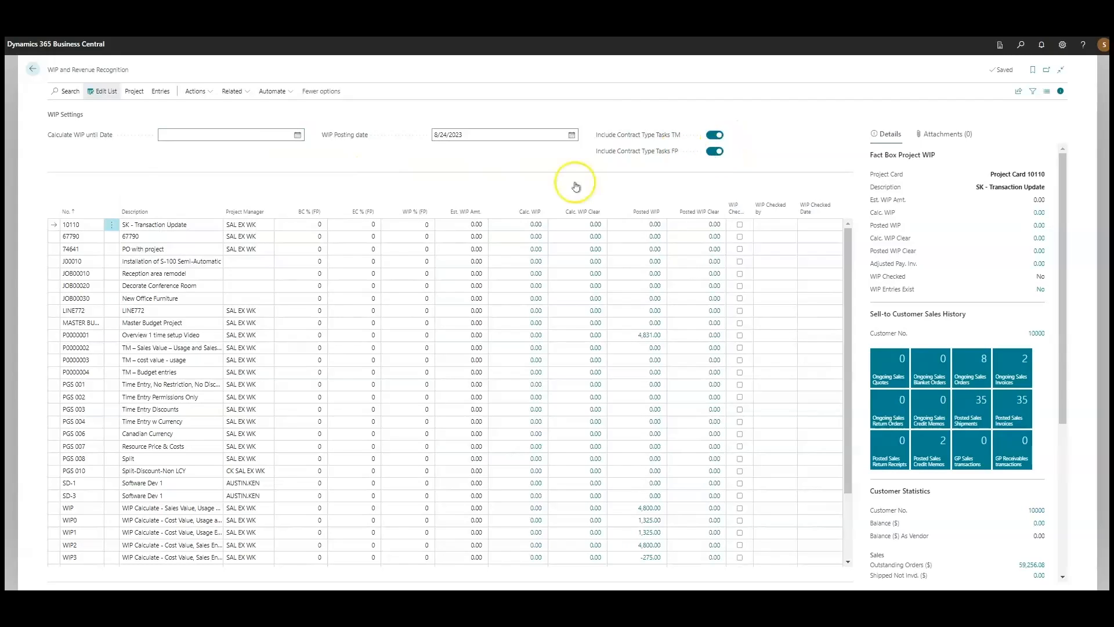
{"action": "scroll", "coordinate": [273, 493], "scroll_direction": "down", "scroll_amount": 3}
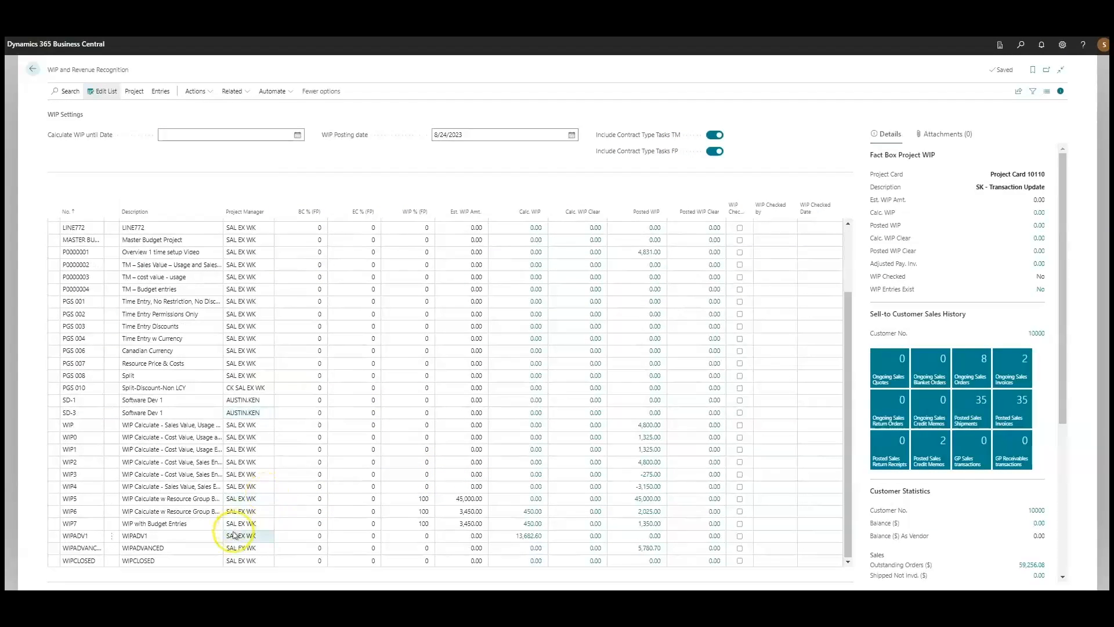
{"action": "scroll", "coordinate": [227, 412], "scroll_direction": "up", "scroll_amount": 2}
{"action": "scroll", "coordinate": [227, 412], "scroll_direction": "up", "scroll_amount": 1}
{"action": "left_click", "coordinate": [286, 336]}
Set both Calculate WIP until Date and WIP Posting date to 6/30/2023
{"action": "left_click", "coordinate": [167, 135]}
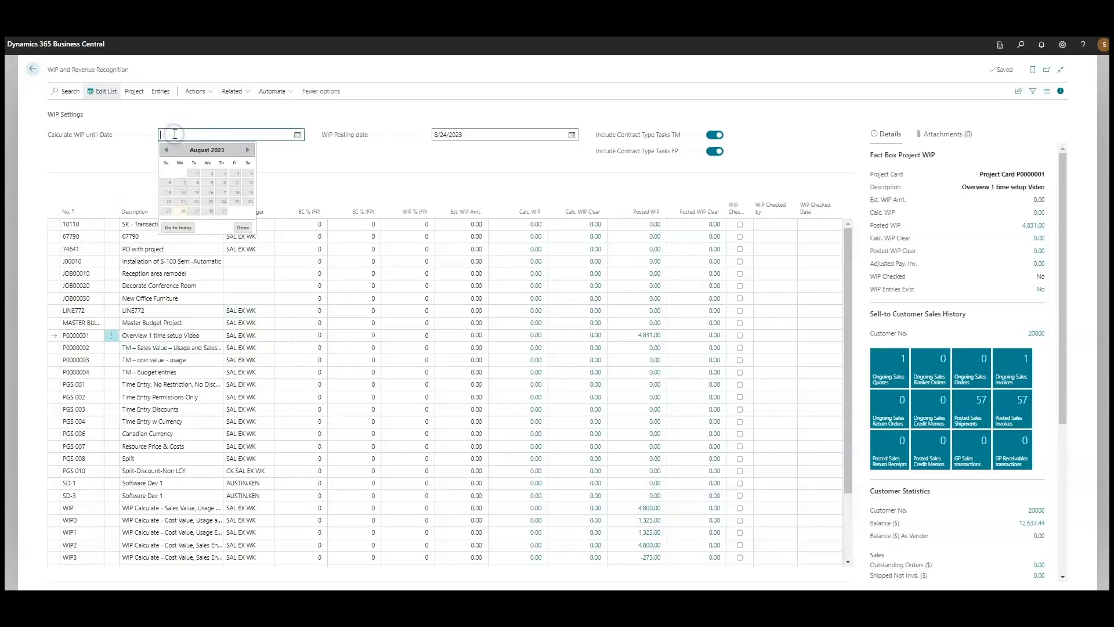
{"action": "left_click", "coordinate": [168, 151]}
{"action": "left_click", "coordinate": [168, 150]}
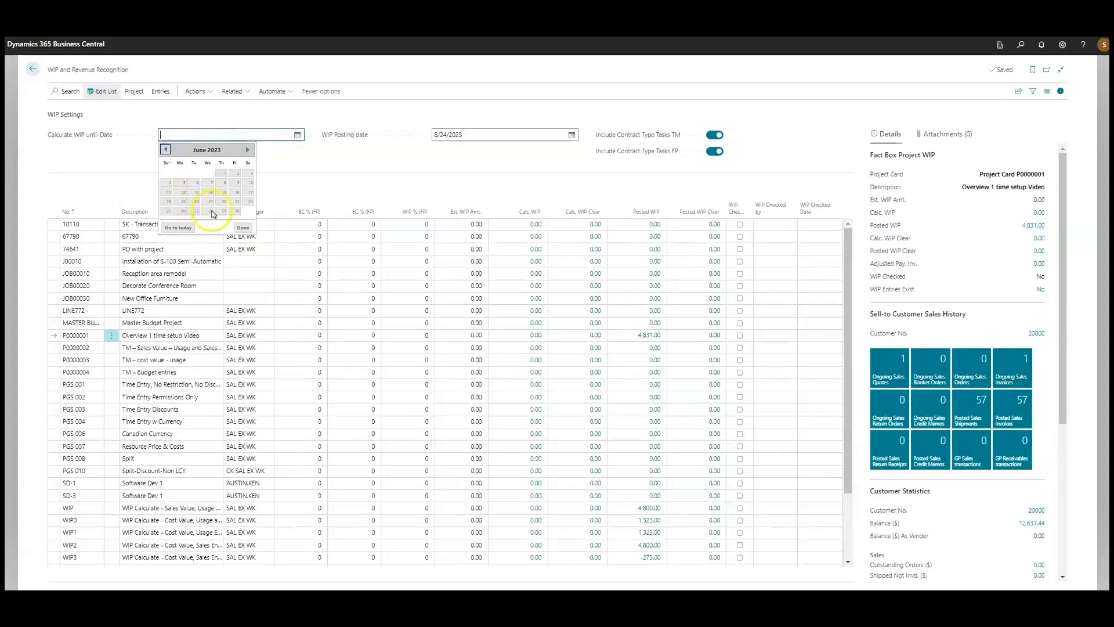
{"action": "left_click", "coordinate": [235, 211]}
{"action": "left_click", "coordinate": [653, 344]}
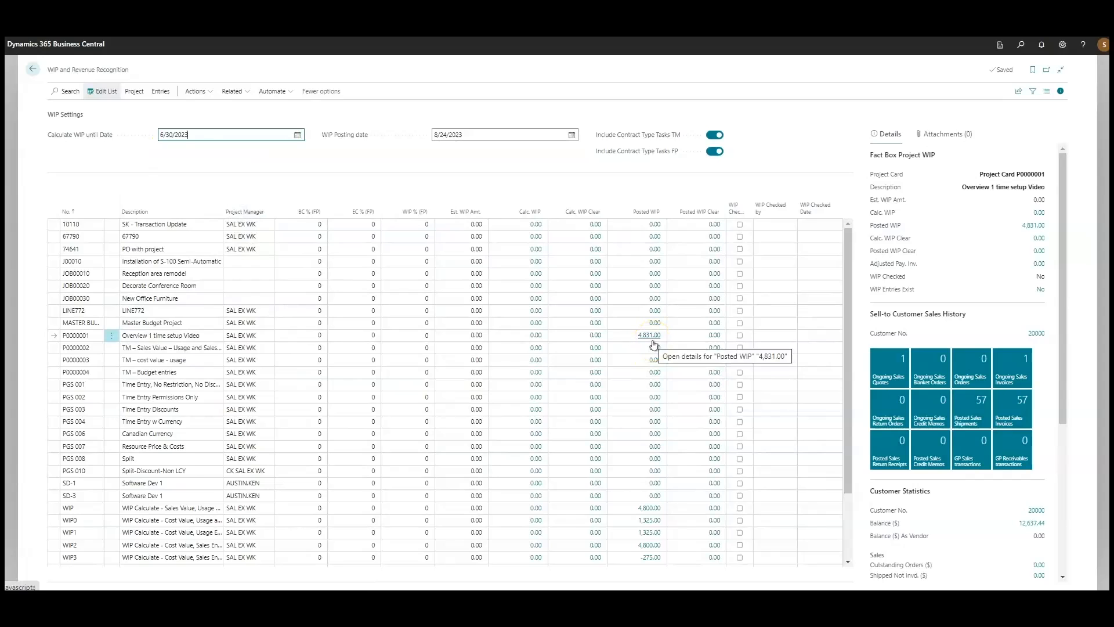
{"action": "left_click", "coordinate": [101, 136]}
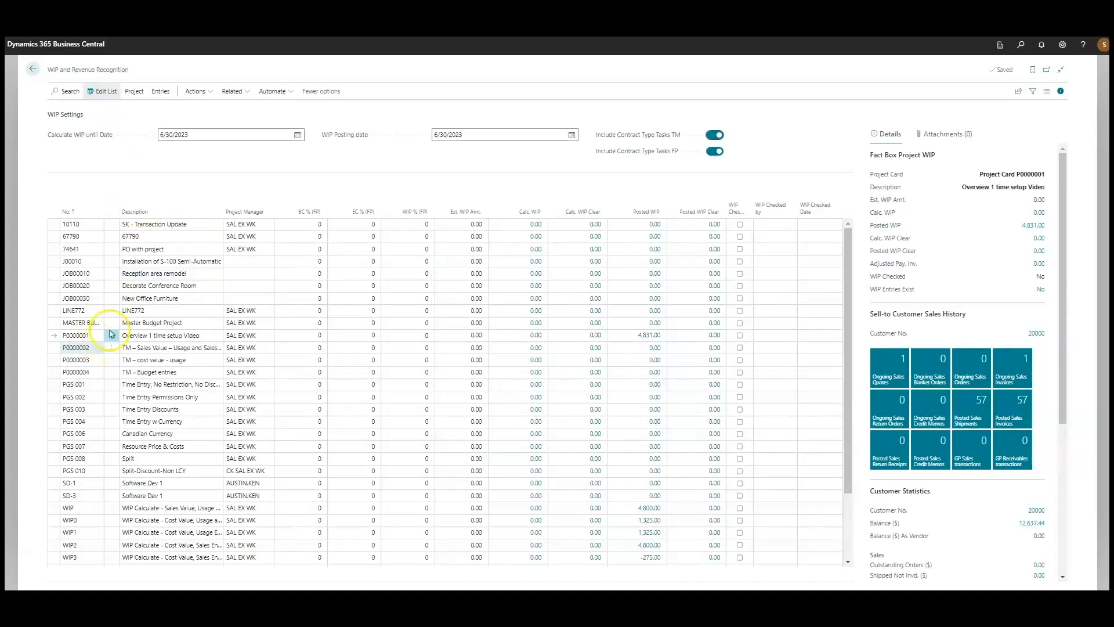
Calculate WIP for the selected project P0000001 and check its Calc. WIP amount in the list
{"action": "left_click", "coordinate": [136, 95]}
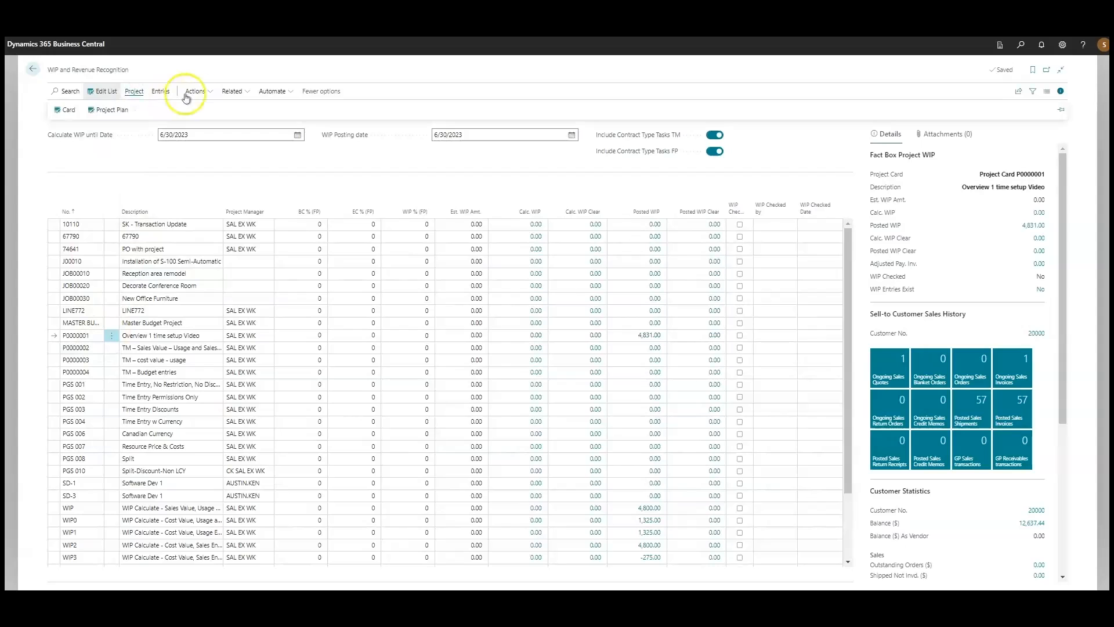
{"action": "left_click", "coordinate": [207, 109]}
{"action": "left_click", "coordinate": [294, 109]}
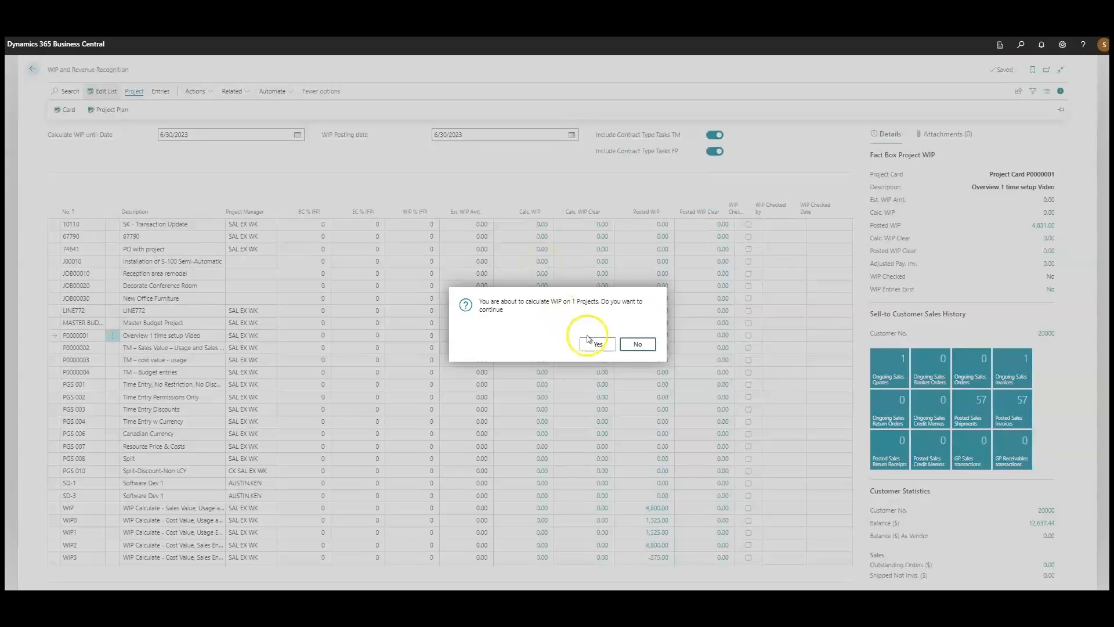
{"action": "left_click", "coordinate": [597, 345]}
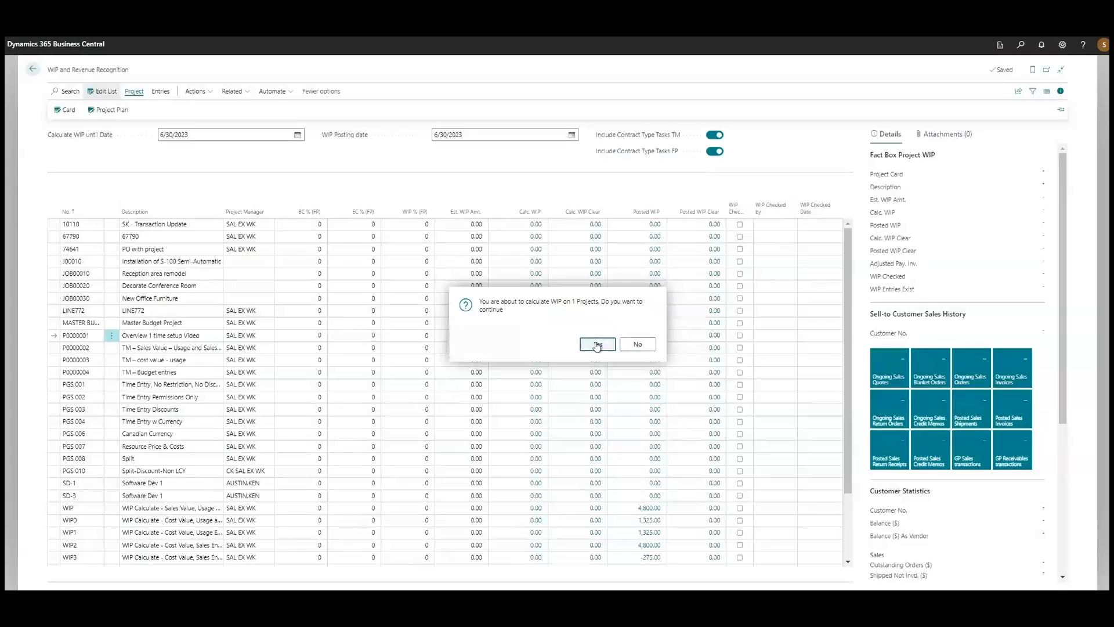
{"action": "left_click", "coordinate": [532, 339]}
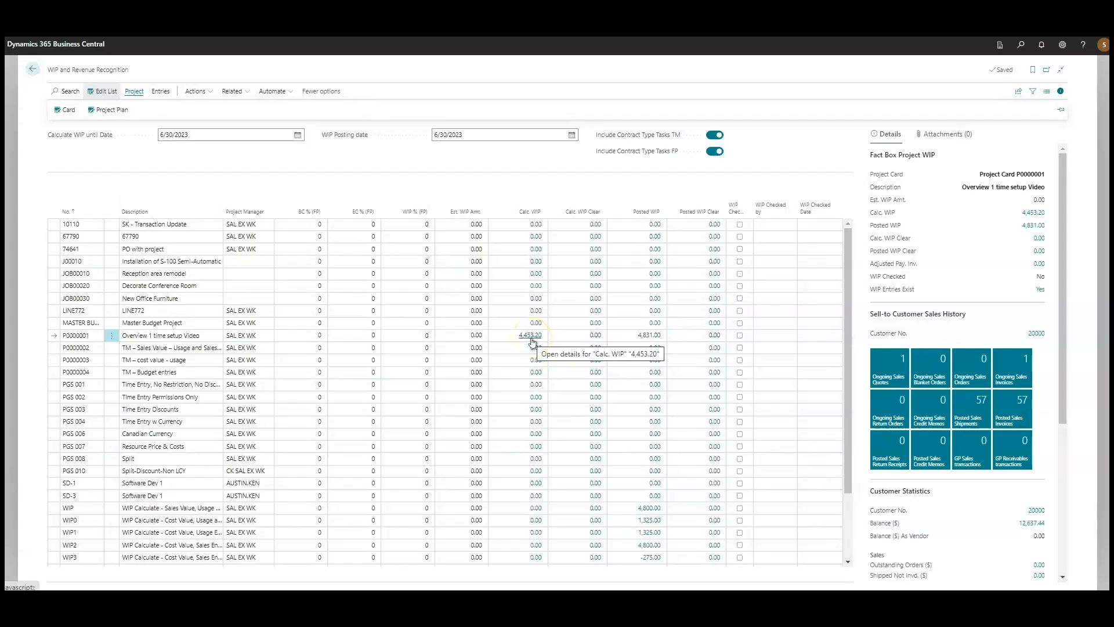
Post the newly calculated June WIP of project P0000001 to the G/L
{"action": "left_click", "coordinate": [200, 92]}
{"action": "mouse_move", "coordinate": [209, 107]}
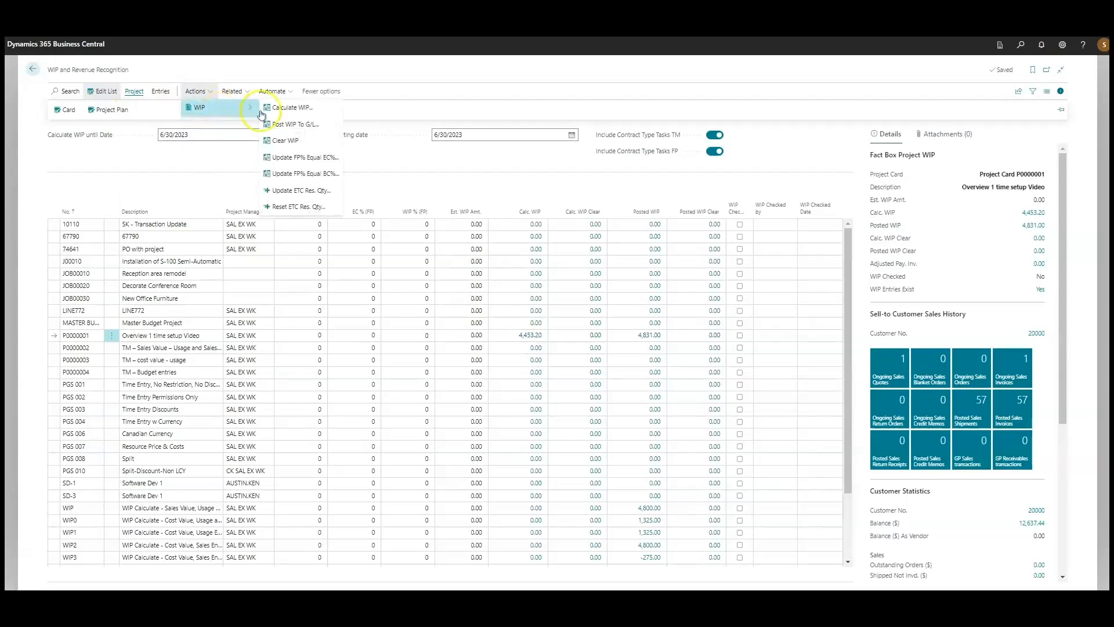
{"action": "left_click", "coordinate": [292, 123]}
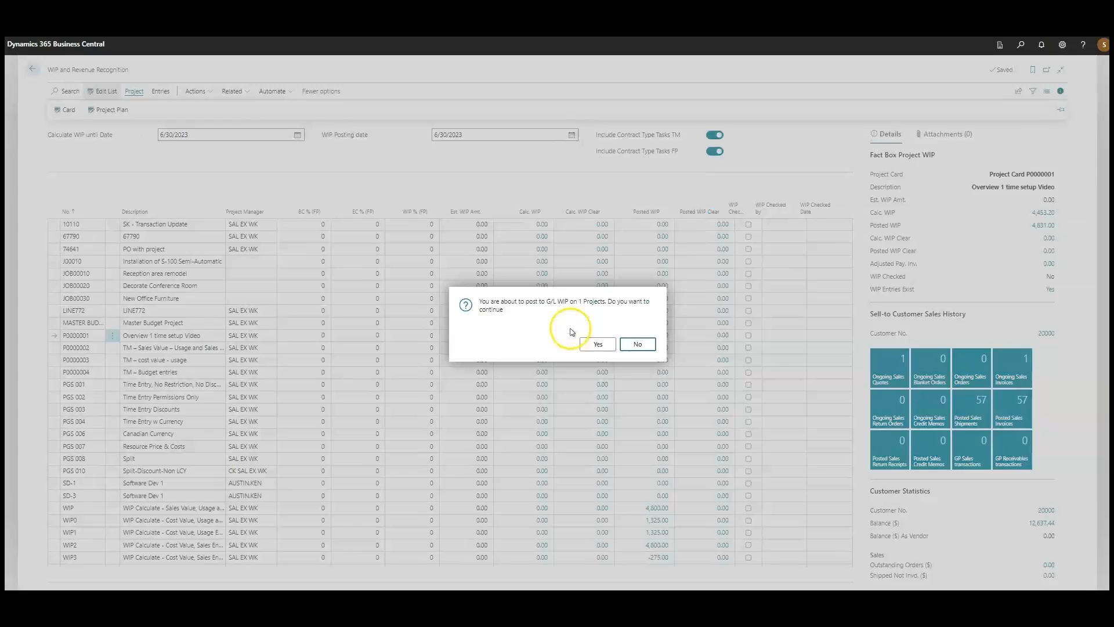
{"action": "left_click", "coordinate": [598, 346]}
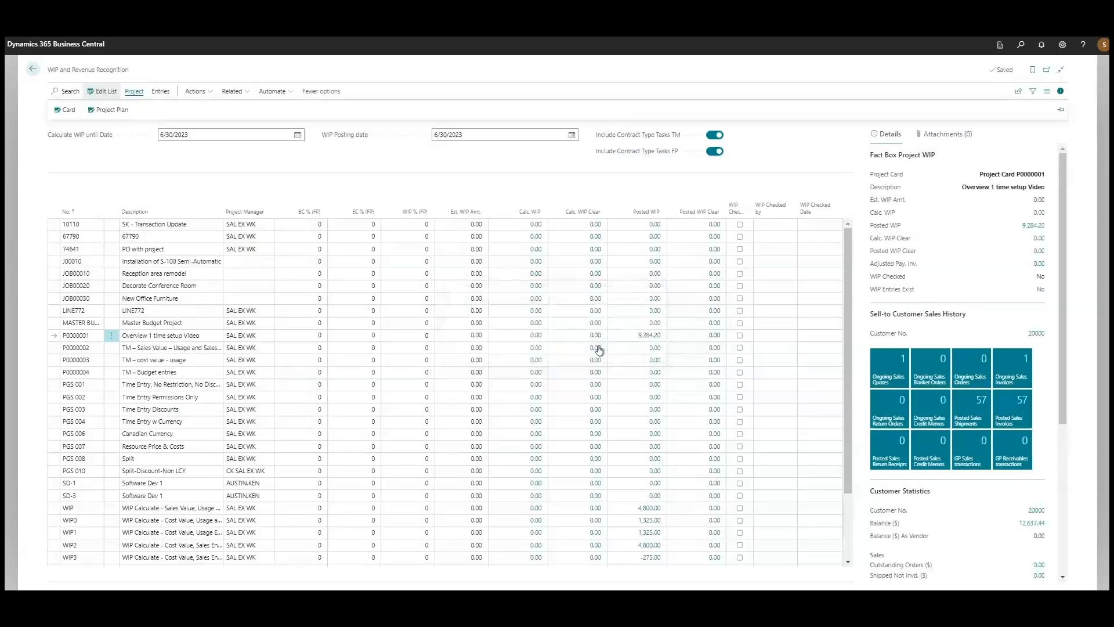